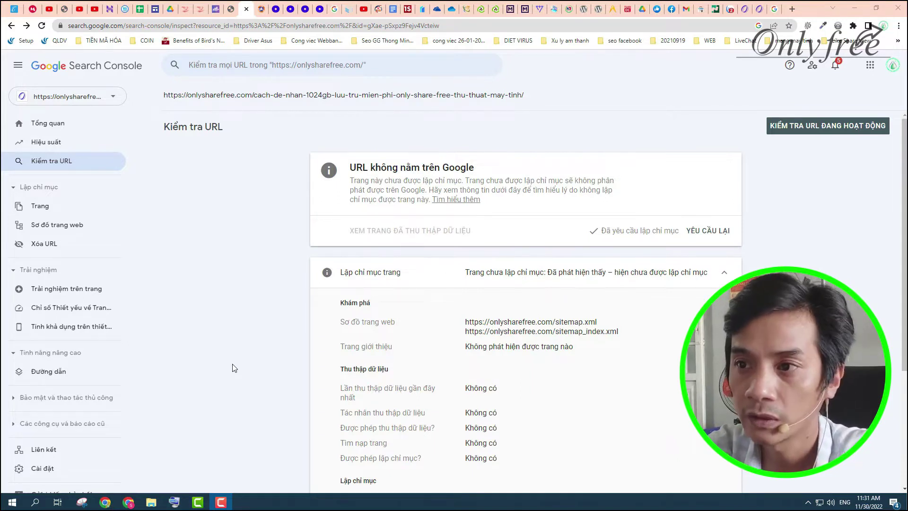
Step: Open the post "Cách để nhận 1024Gb lưu trữ miễn phí" from the WordPress post list in a new tab
left_click(218, 65)
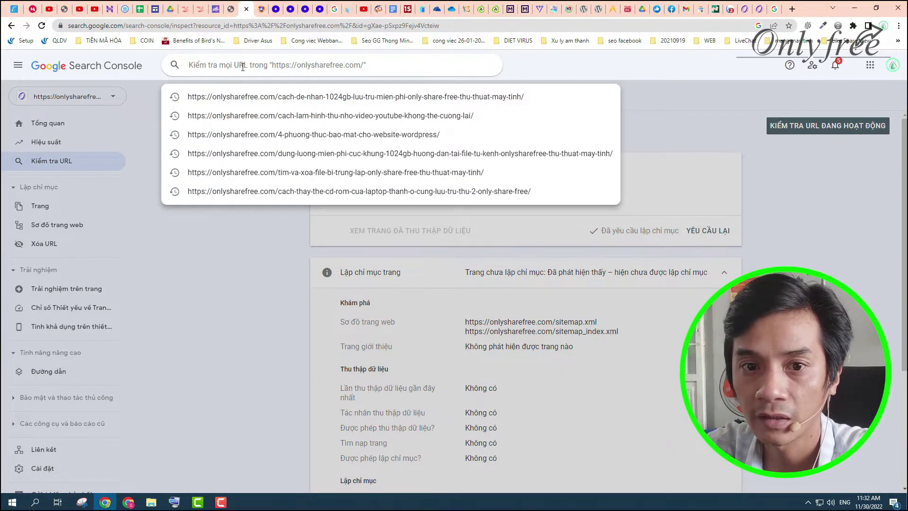
left_click(273, 81)
left_click(742, 6)
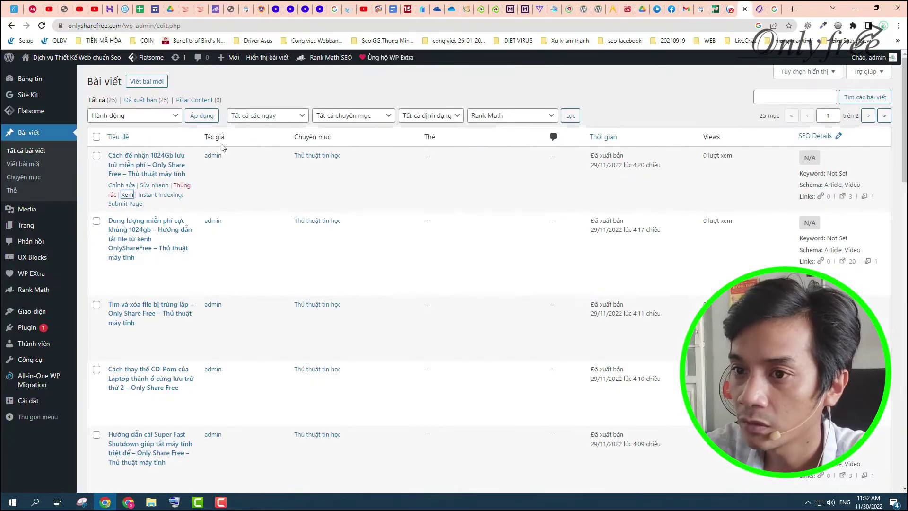
right_click(123, 195)
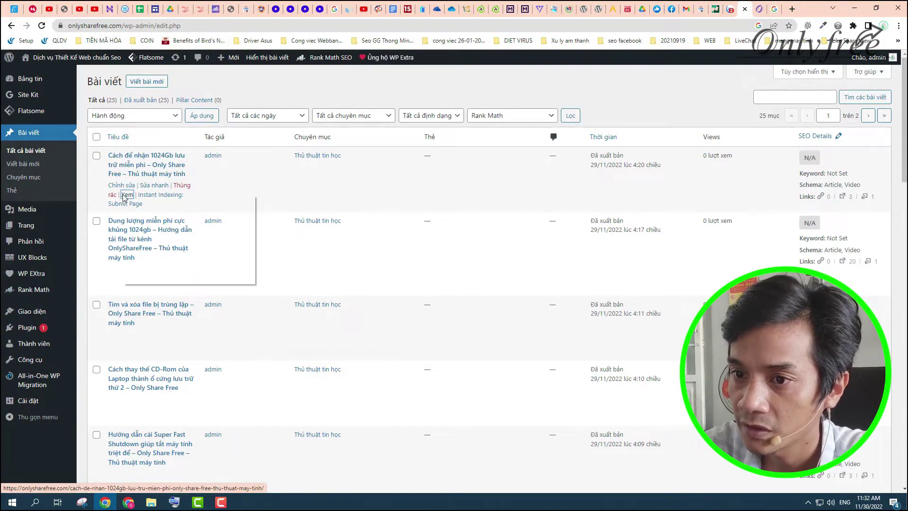
left_click(152, 203)
left_click(759, 12)
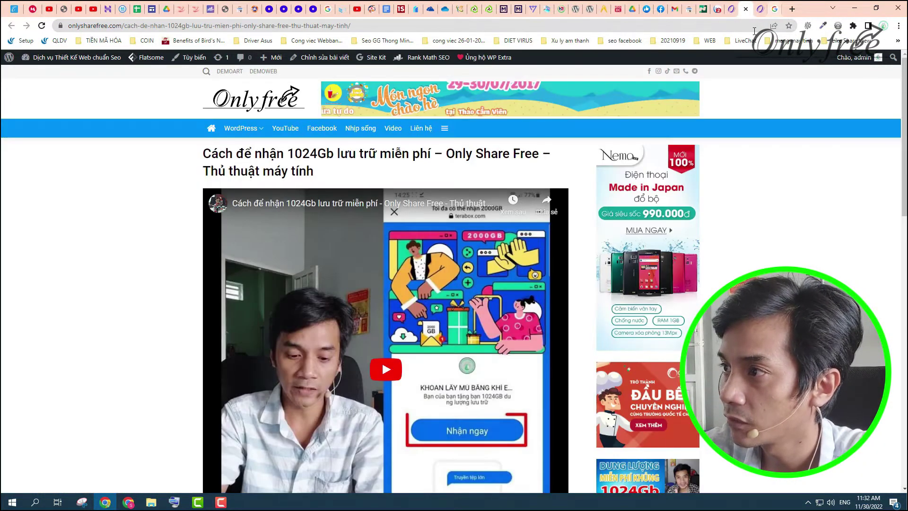
Step: Look over the published post about free 1024Gb storage and copy its web address
scroll(438, 385, "down", 5)
scroll(438, 384, "down", 2)
scroll(364, 176, "up", 6)
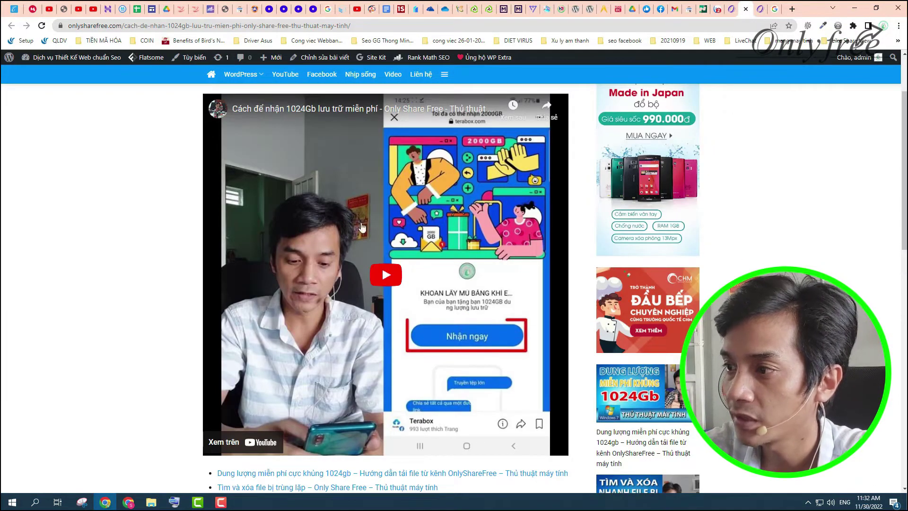
right_click(133, 26)
left_click(164, 90)
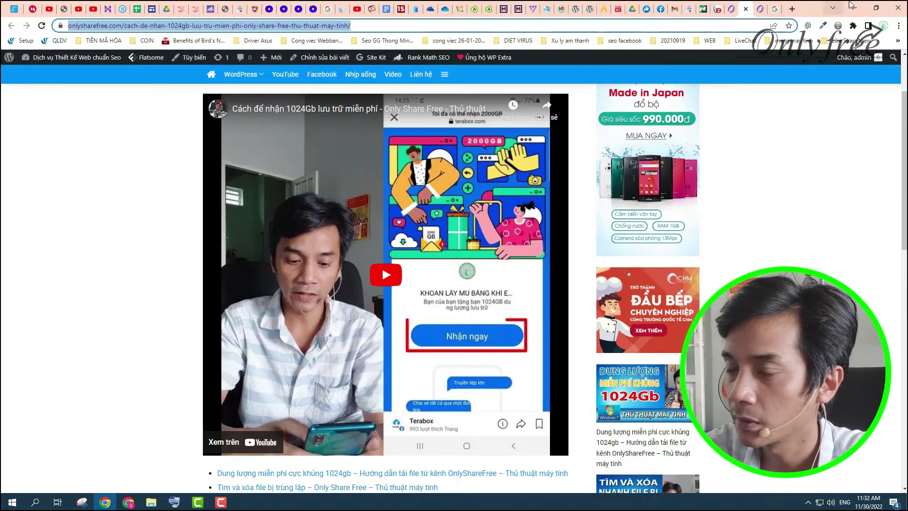
left_click(232, 9)
left_click(97, 92)
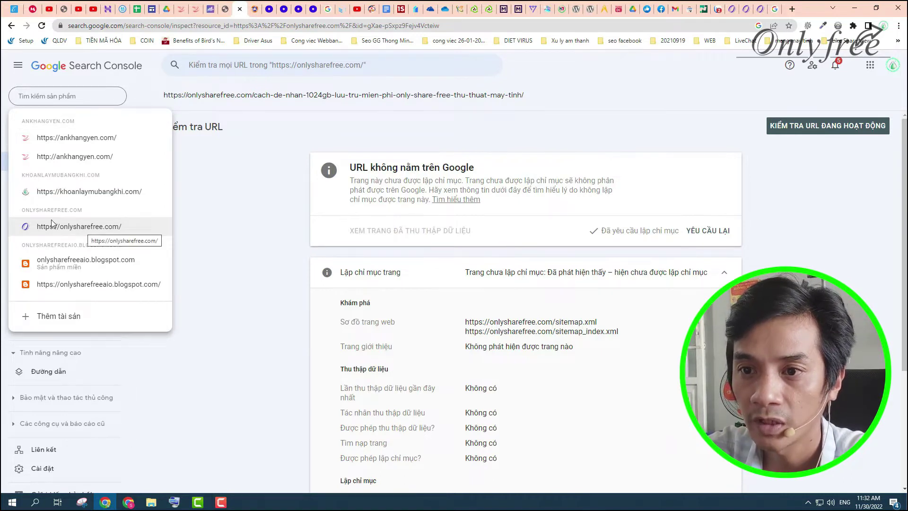
left_click(84, 230)
left_click(271, 65)
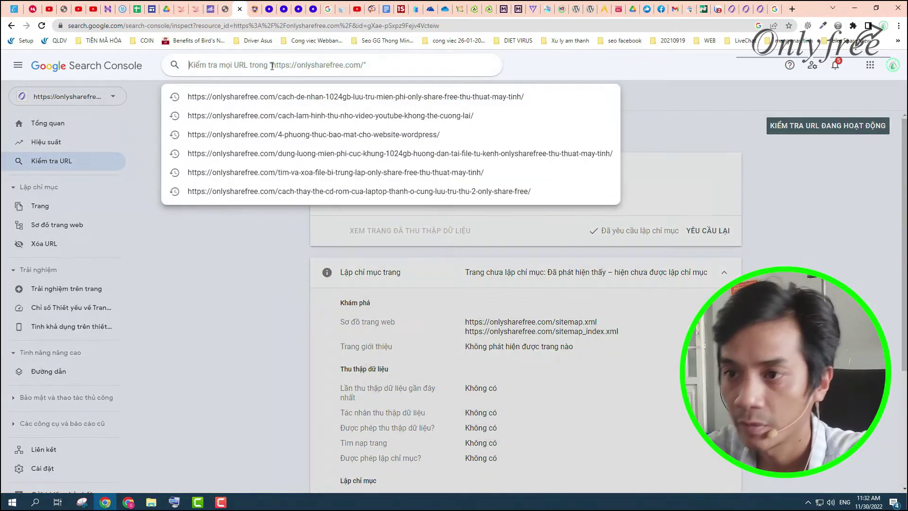
type("https://onlysharefree.com/cach-de-nhan-1024gb-luu-tru-mien-phi-only-share-free-thu-thuat-may-tinh/")
key("Return")
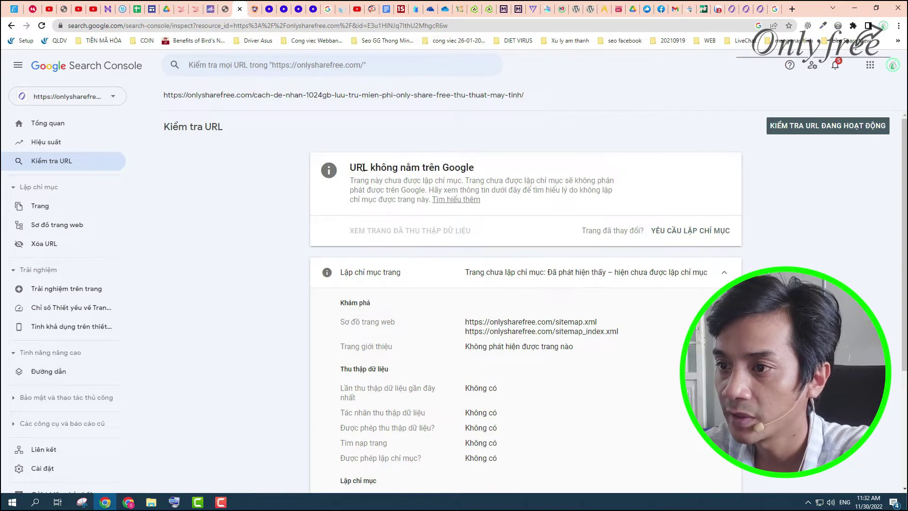
left_click_drag(353, 167, 441, 162)
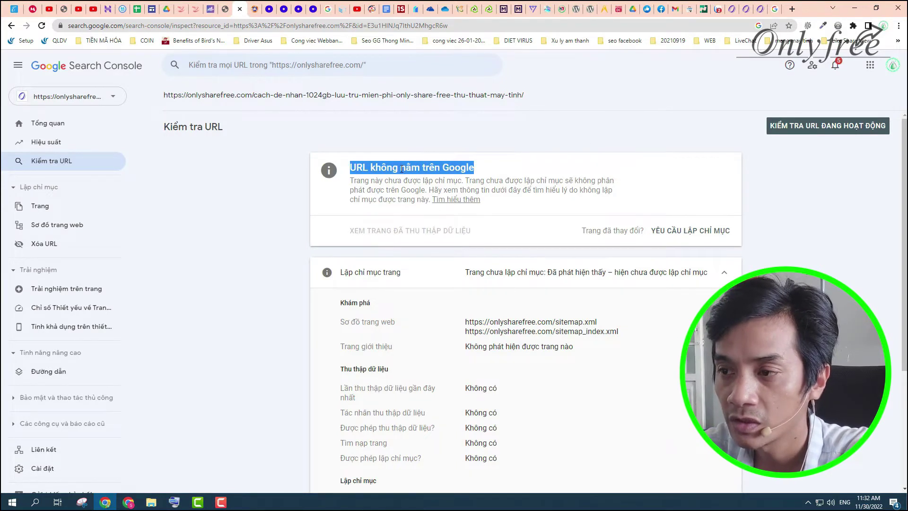
left_click(654, 156)
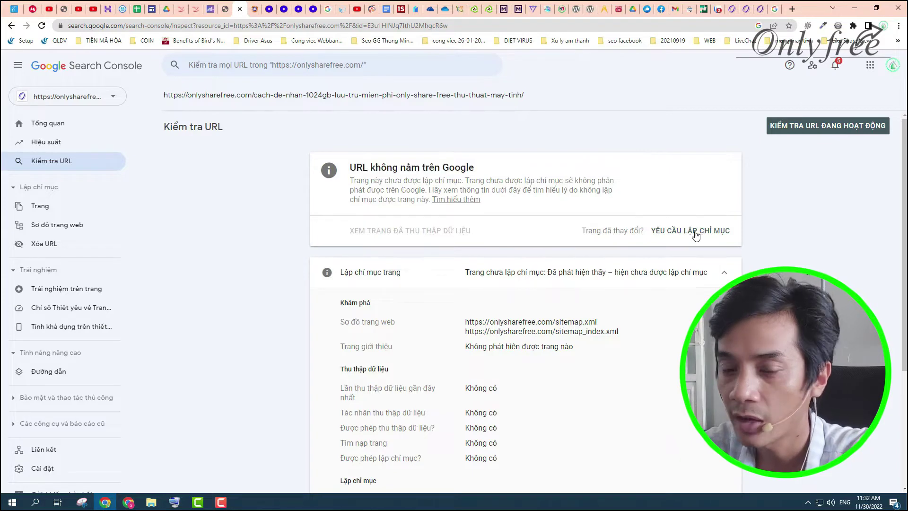
Step: Request indexing for the inspected post URL, read the response and dismiss it
left_click(688, 231)
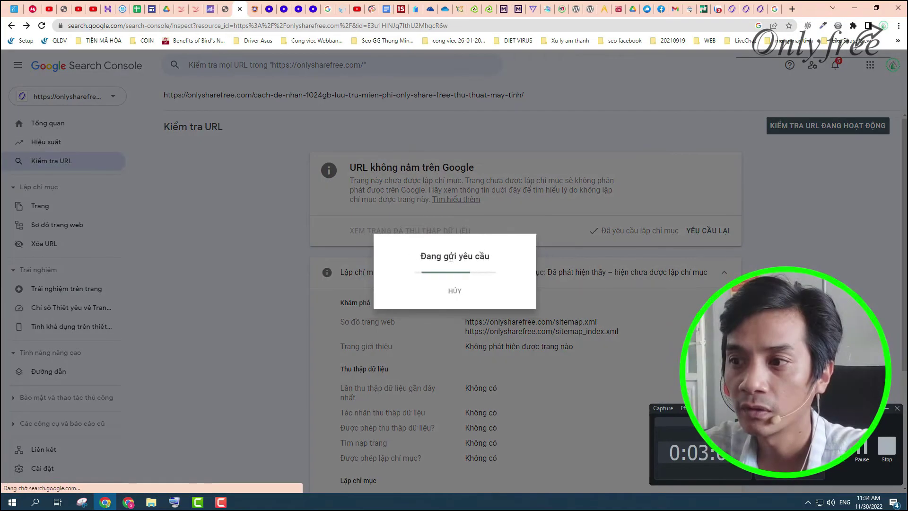
triple_click(431, 253)
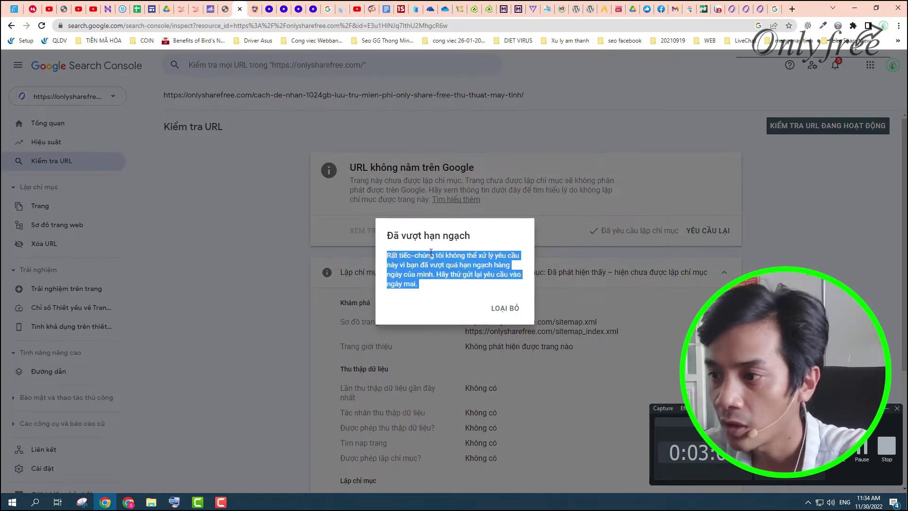
left_click_drag(400, 265, 458, 288)
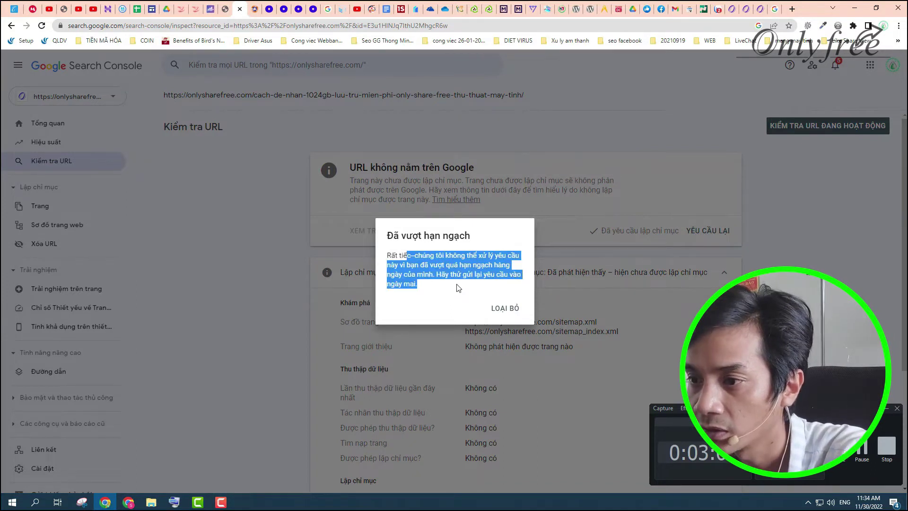
left_click(458, 288)
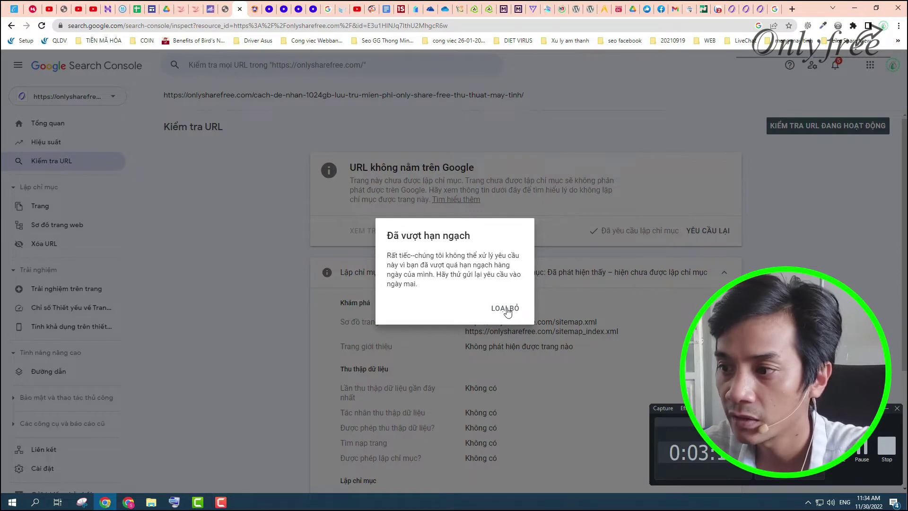
left_click(506, 309)
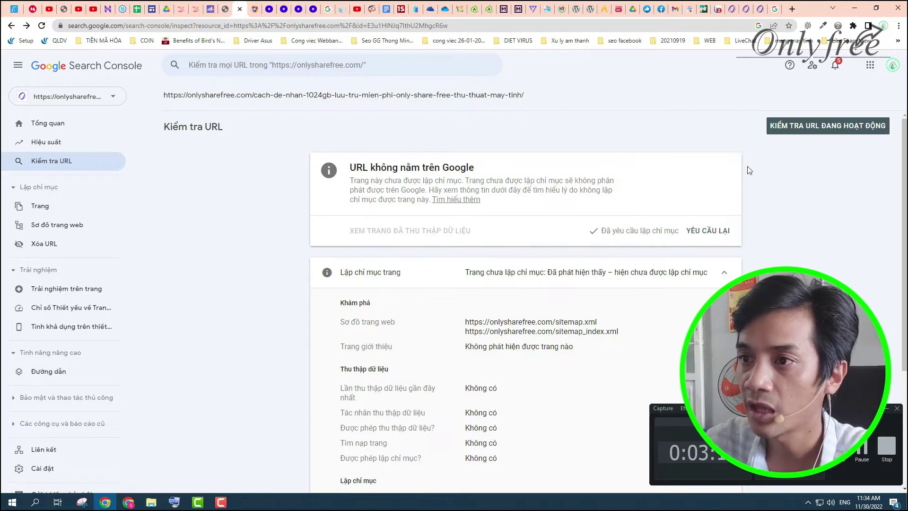
Step: Open Rank Math's Instant Indexing page in the onlysharefree.com WordPress admin
left_click(225, 8)
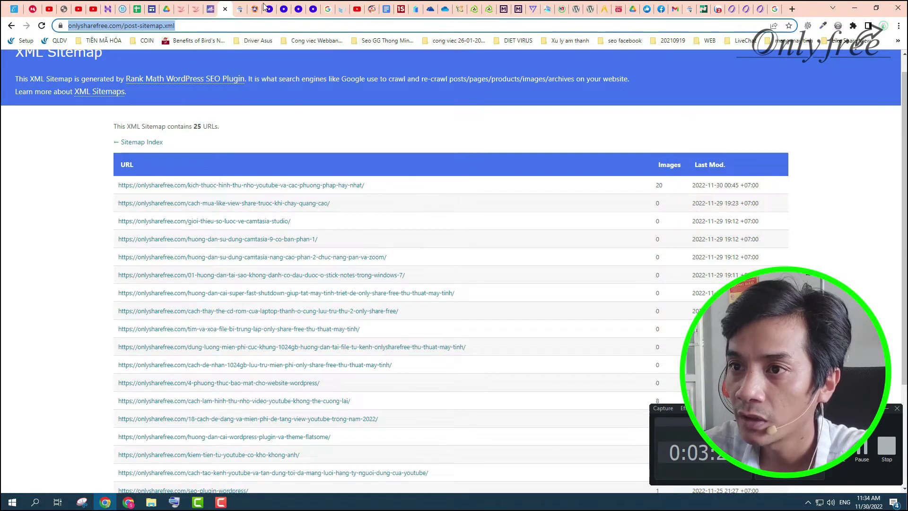
left_click(212, 7)
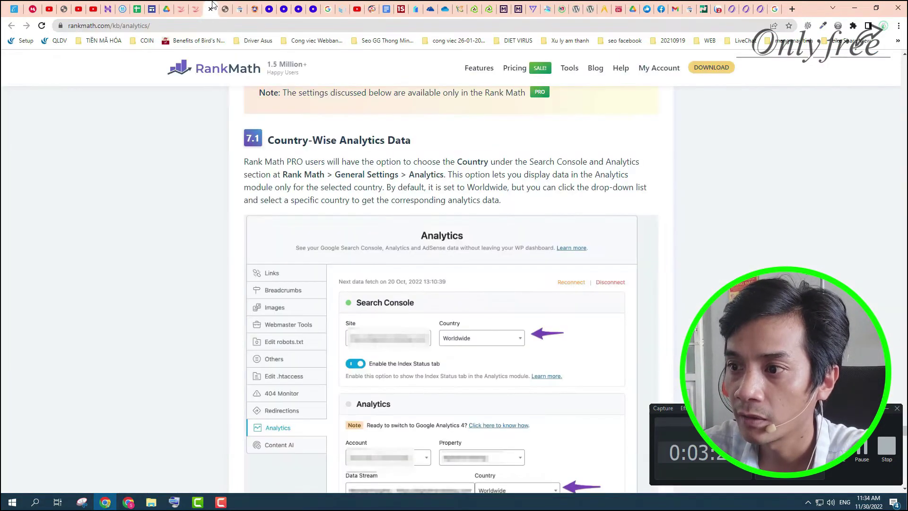
left_click(724, 9)
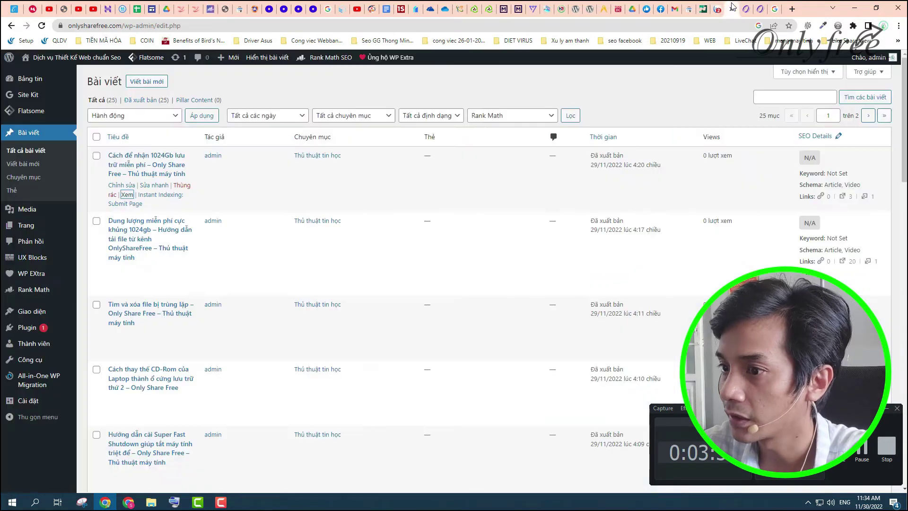
mouse_move(27, 293)
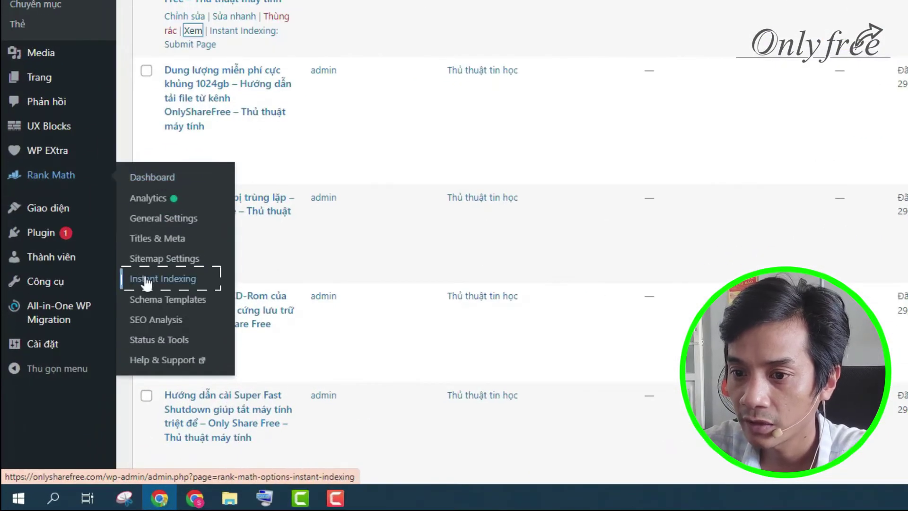
left_click(95, 360)
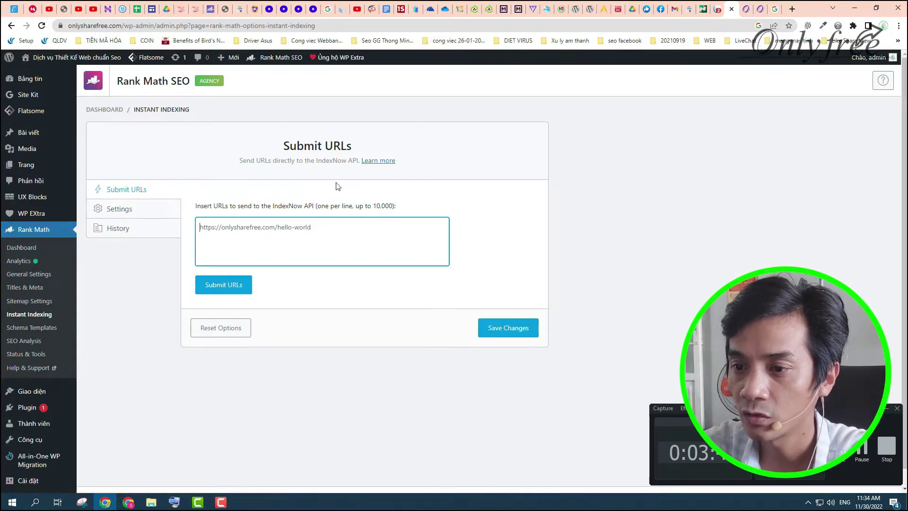
Step: Copy the post-sitemap.xml rows from 4-phuong-thuc-bao-mat-cho-website-wordpress through the last URL and paste them into Rank Math's URL submission box
left_click(241, 4)
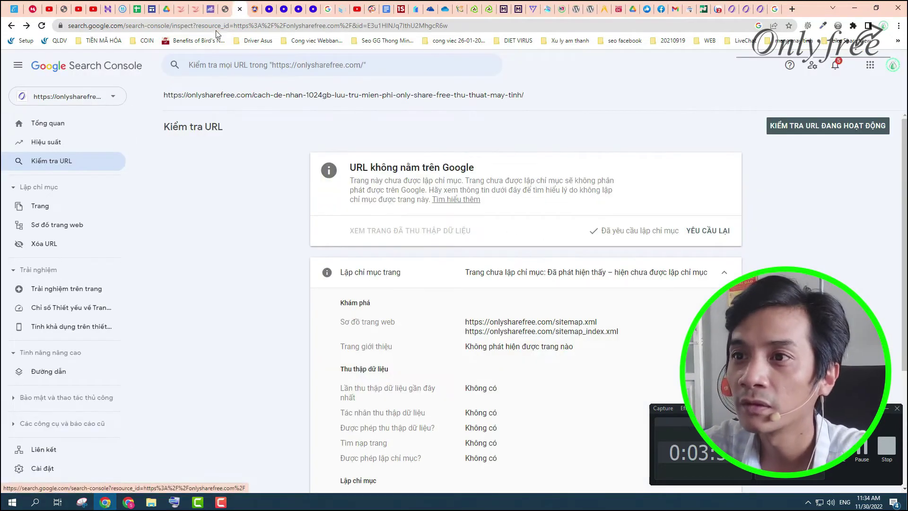
left_click(211, 8)
left_click(226, 8)
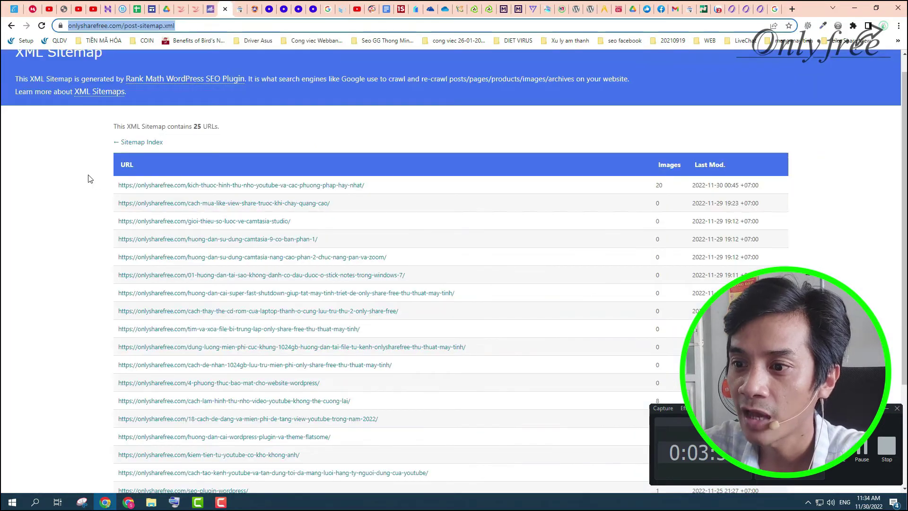
scroll(87, 175, "down", 2)
scroll(100, 218, "down", 1)
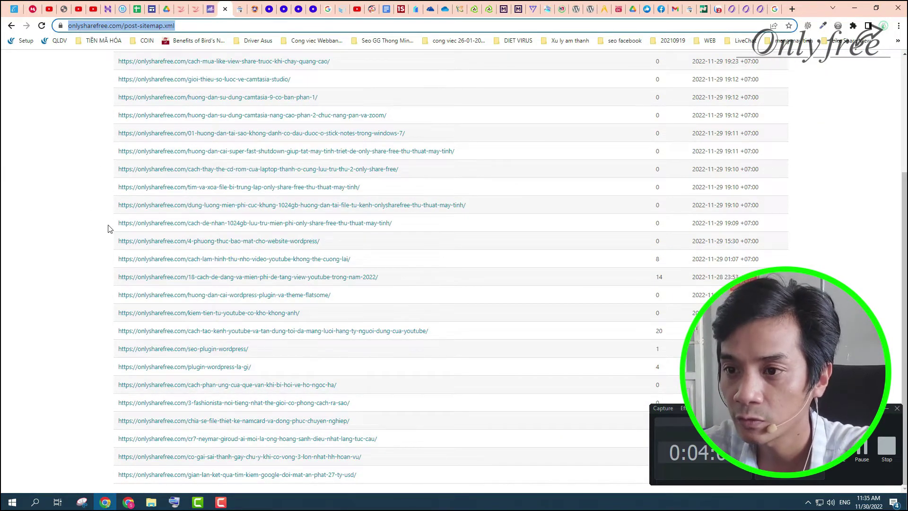
left_click(108, 239)
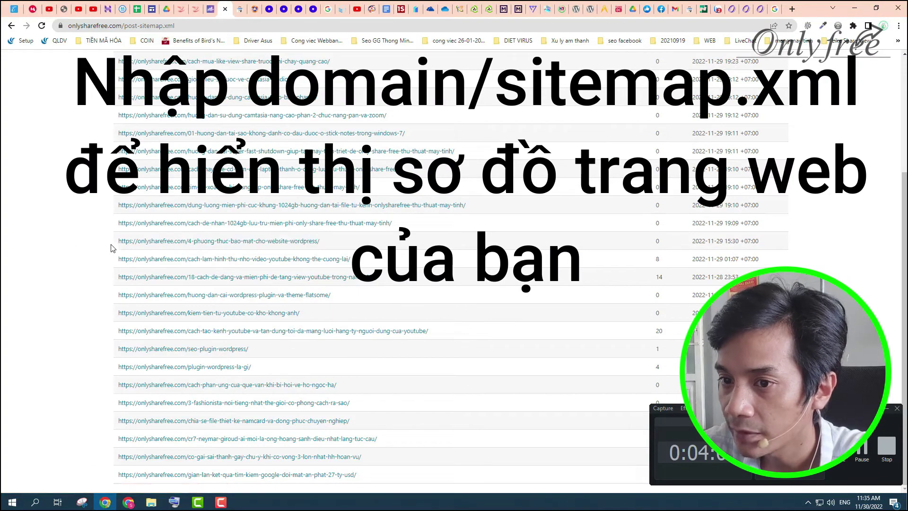
left_click_drag(113, 247, 369, 472)
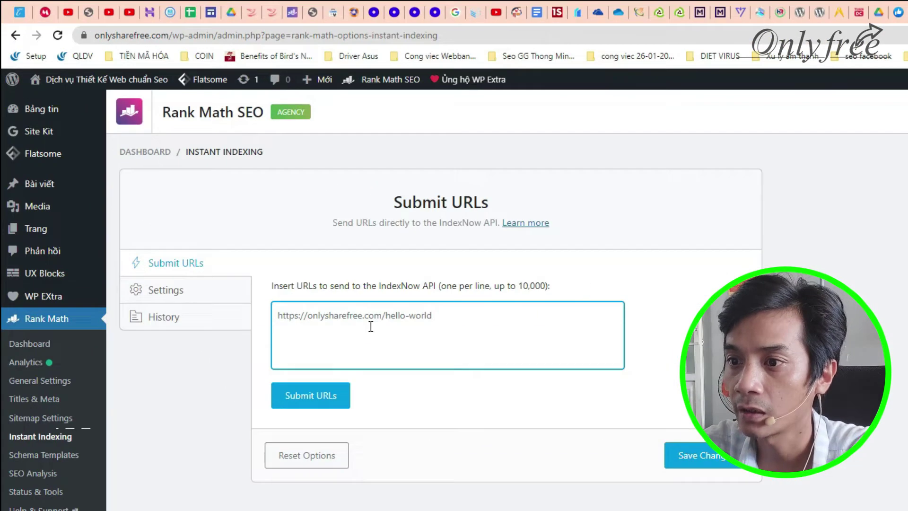
key("ctrl+v")
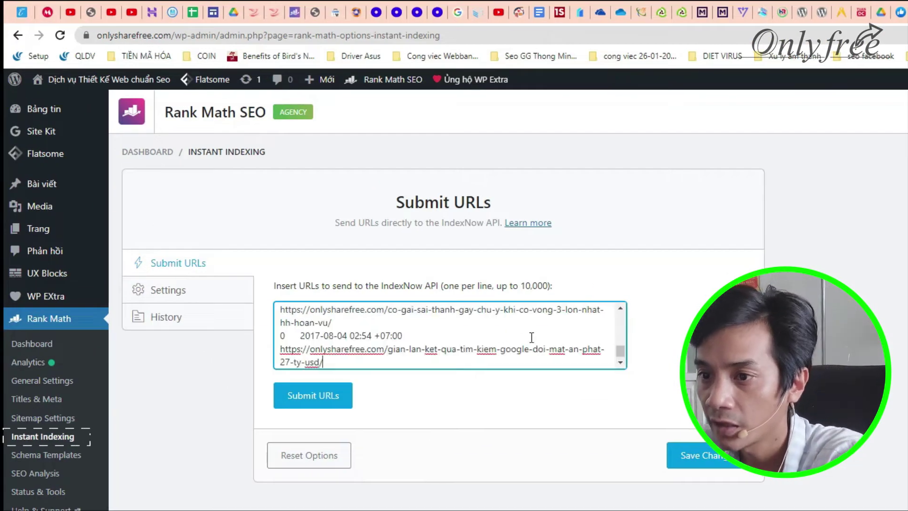
Step: Delete the image-count and date lines following the 4-phuong-thuc-bao-mat and cach-lam-hinh-thu-nho URLs in the pasted list
left_click_drag(532, 337, 265, 338)
key("BackSpace")
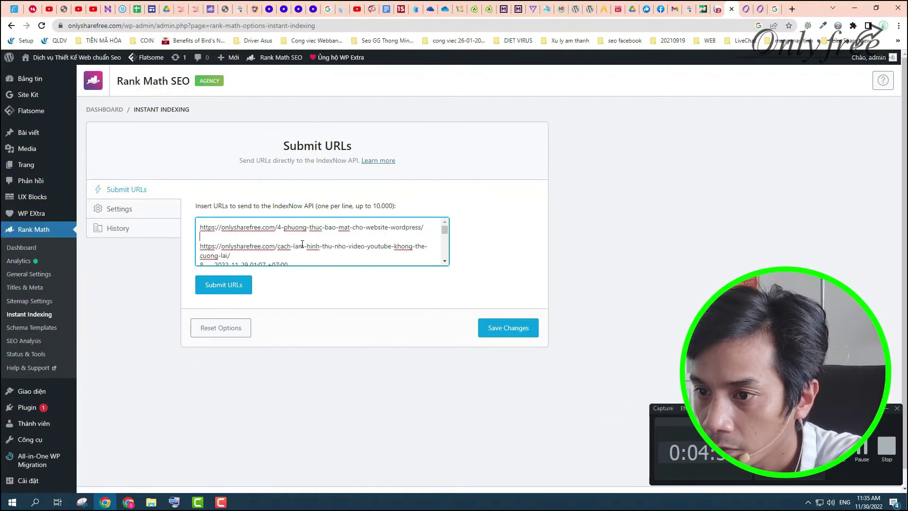
left_click_drag(294, 255, 208, 255)
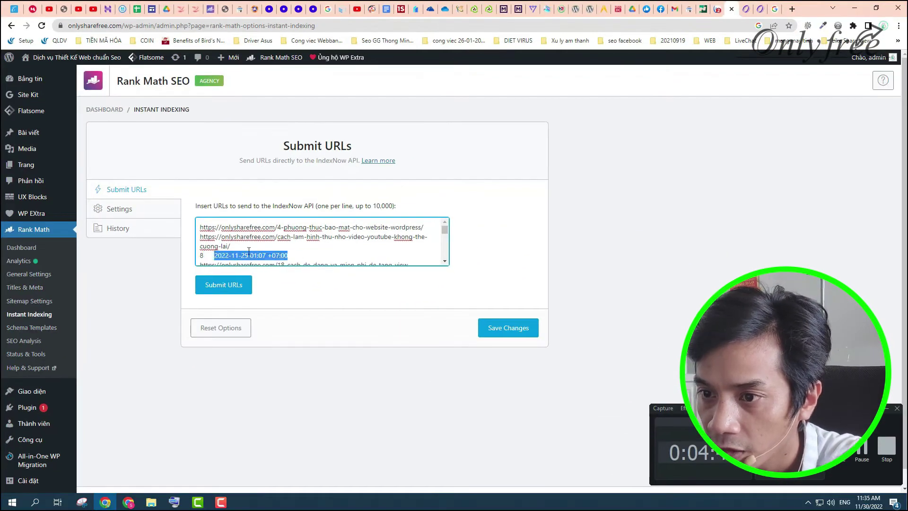
key("BackSpace")
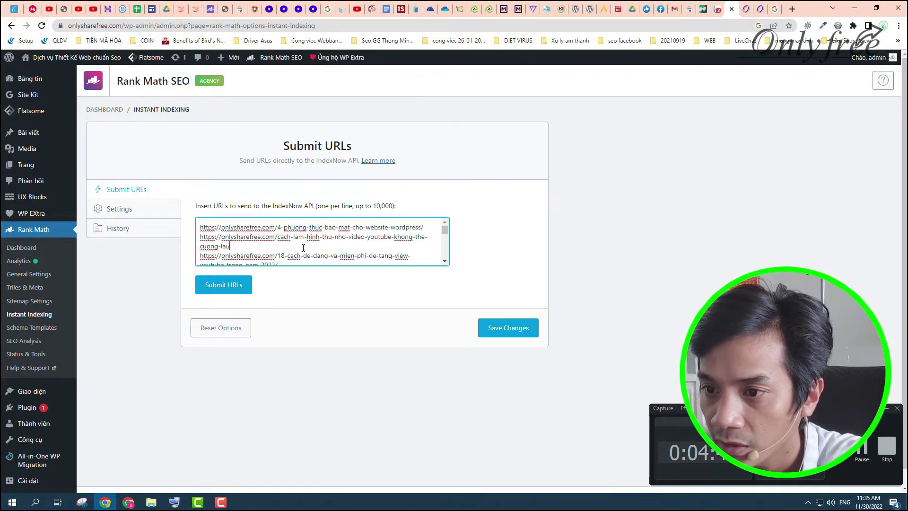
Step: Remove the image-count and date lines after each URL from 18-cach-de-dang-va-mien-phi through cach-tao-kenh-youtube
scroll(279, 253, "down", 3)
scroll(288, 256, "up", 3)
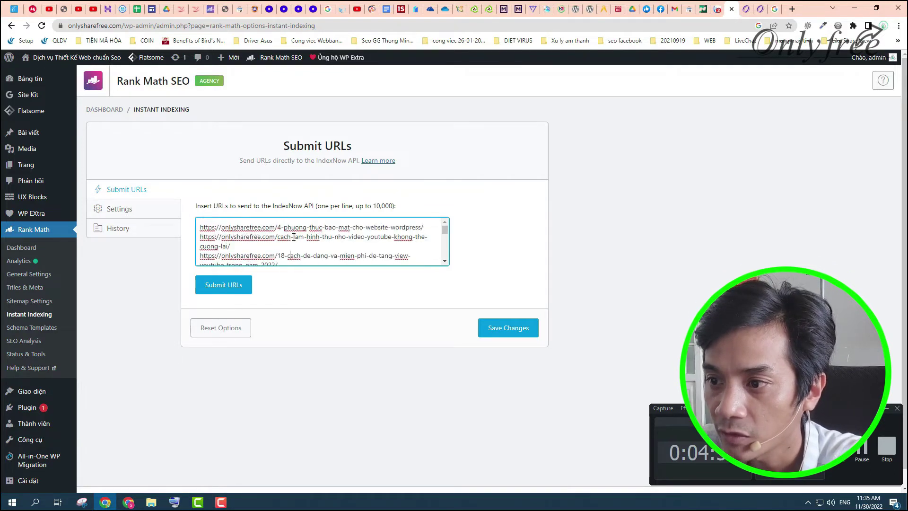
scroll(444, 260, "down", 3)
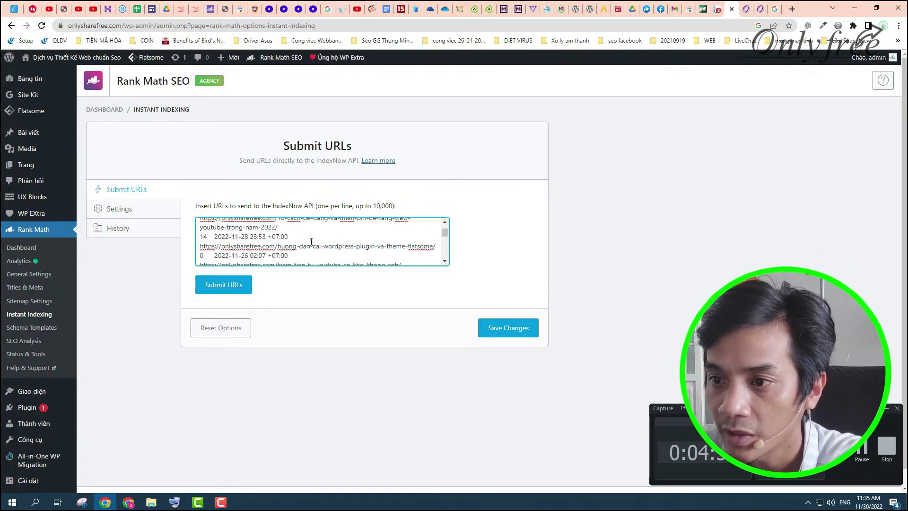
left_click_drag(290, 240, 199, 238)
key("BackSpace")
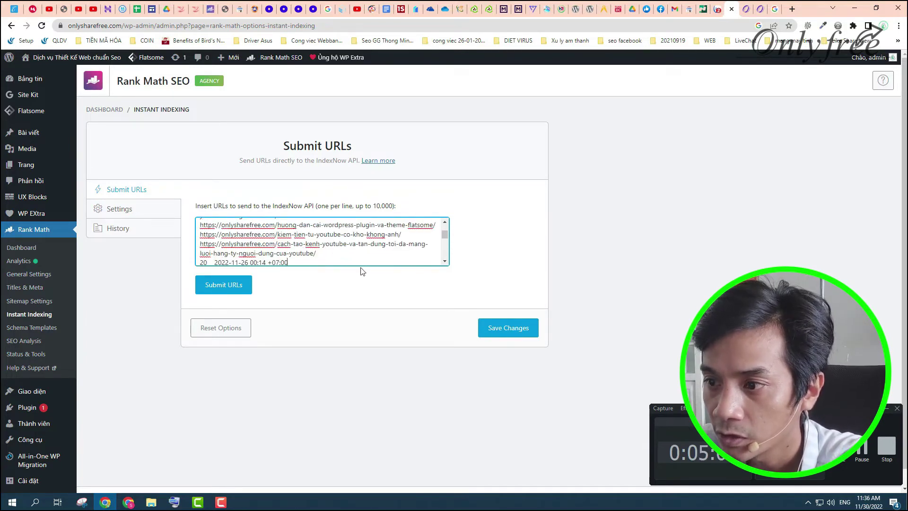
left_click(445, 261)
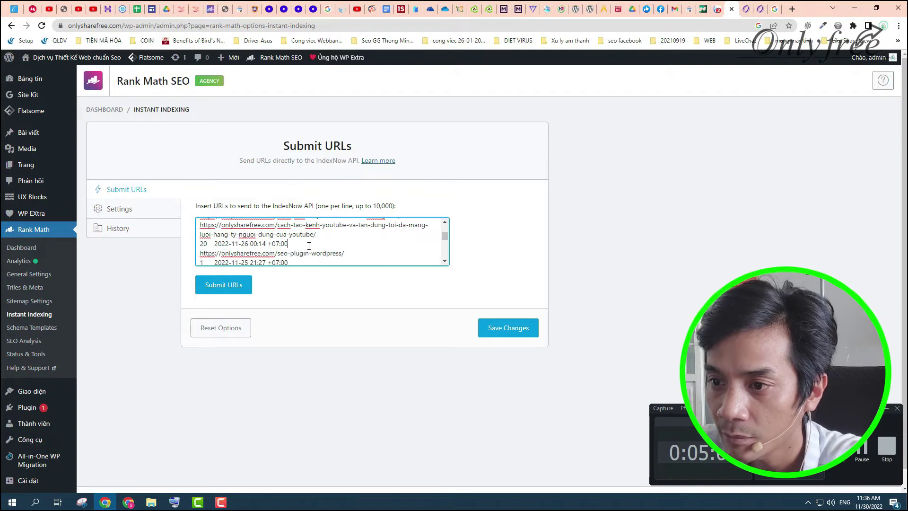
left_click_drag(309, 246, 207, 243)
key("BackSpace")
key("BackSpace")
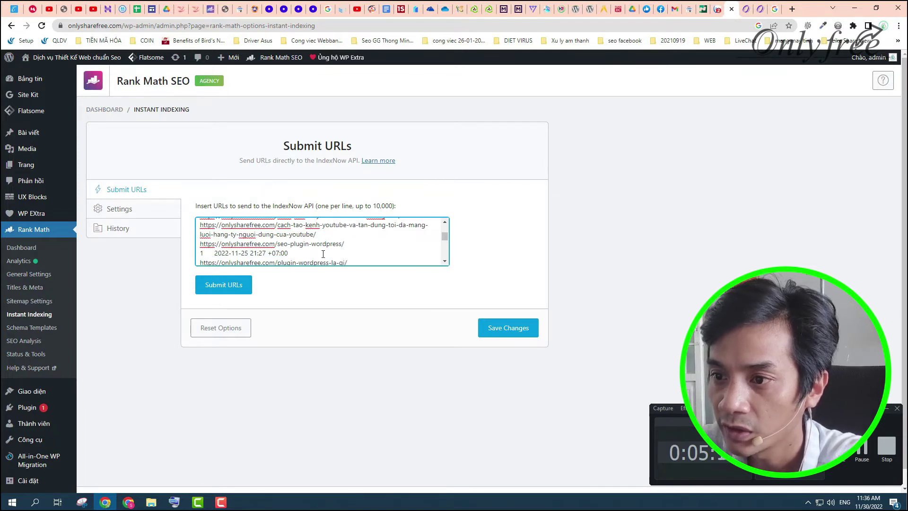
Step: Delete the image-count and date lines after the seo-plugin-wordpress, plugin-wordpress-la-gi and cach-phan-ung-cua-que-van-khi URLs in the pasted list
left_click_drag(319, 254, 202, 252)
key("BackSpace")
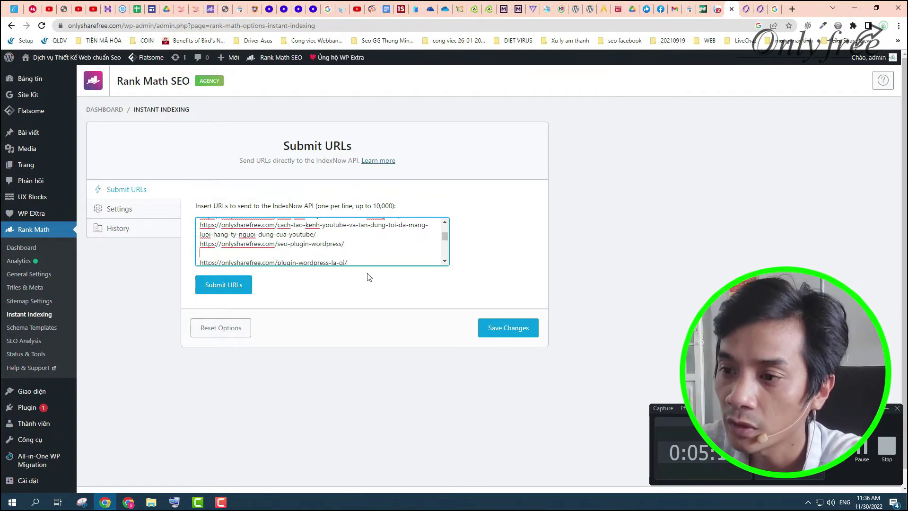
key("BackSpace")
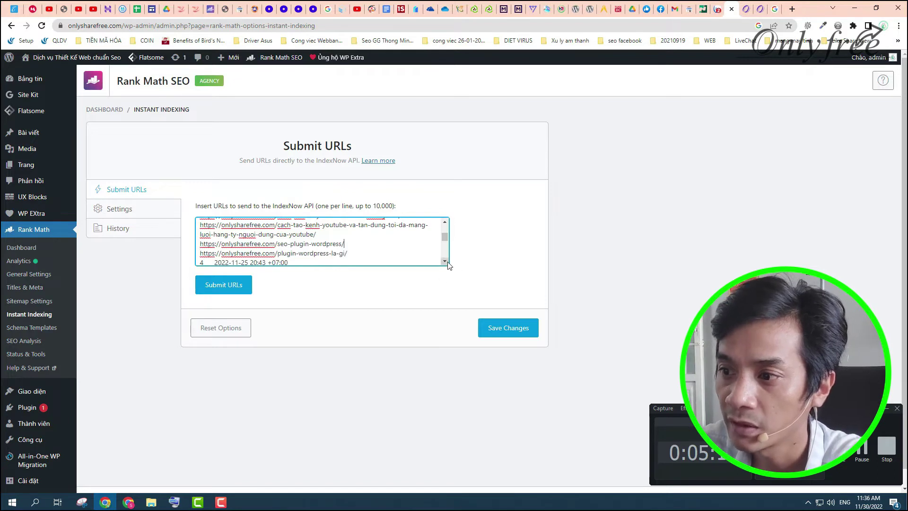
scroll(299, 235, "down", 1)
left_click_drag(299, 244, 197, 246)
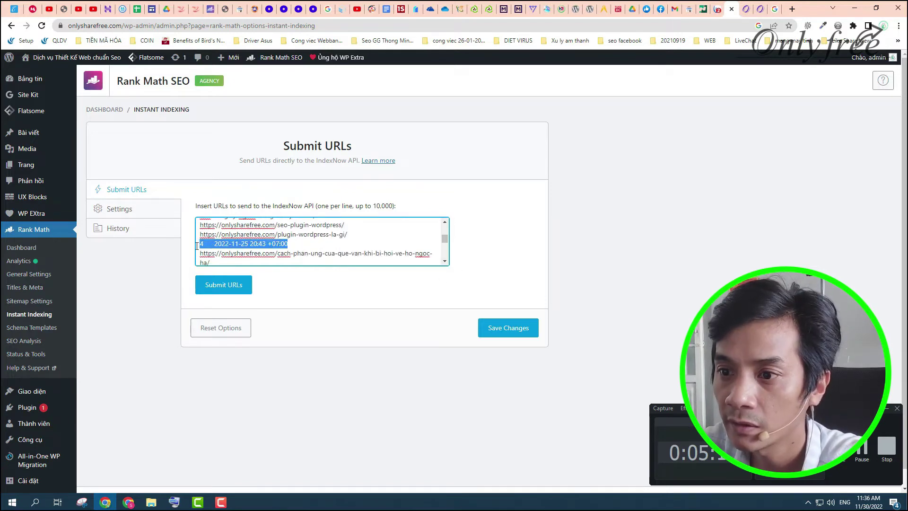
key("BackSpace")
key("BackSpace")
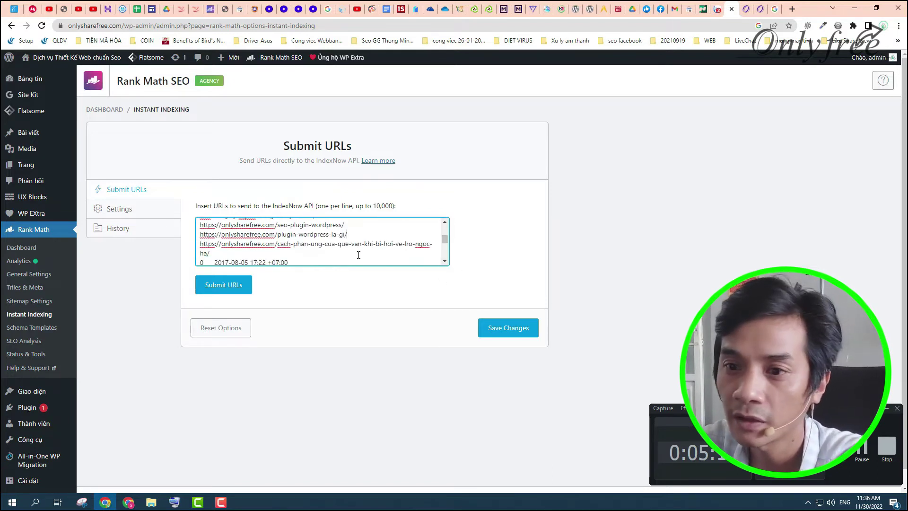
left_click(444, 262)
left_click_drag(303, 244, 198, 245)
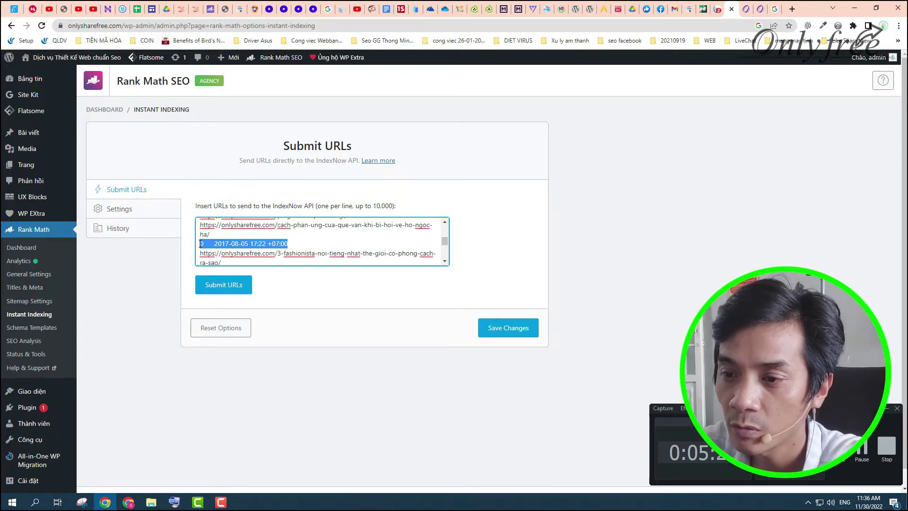
key("BackSpace")
key("BackSpace")
Step: Remove the remaining image-count and date lines through the gian-lan-ket-qua-tim-kiem-google URL, and submit the cleaned list for indexing
scroll(320, 247, "down", 3)
left_click(310, 231)
left_click_drag(249, 232, 198, 228)
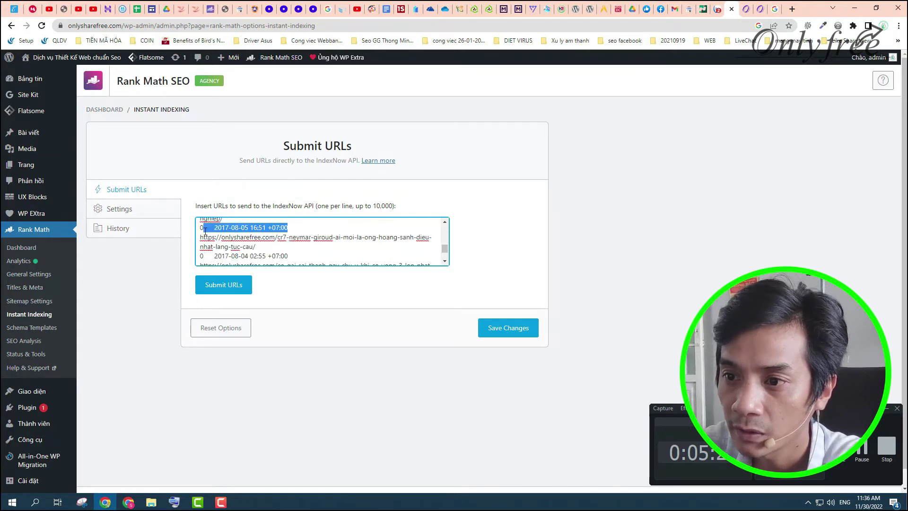
key("BackSpace")
key("BackSpace")
left_click_drag(288, 250, 154, 255)
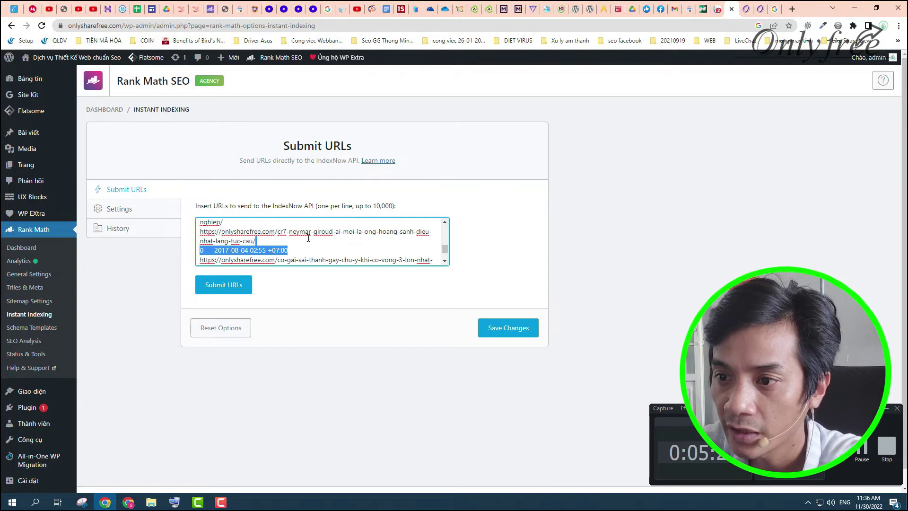
key("BackSpace")
key("BackSpace")
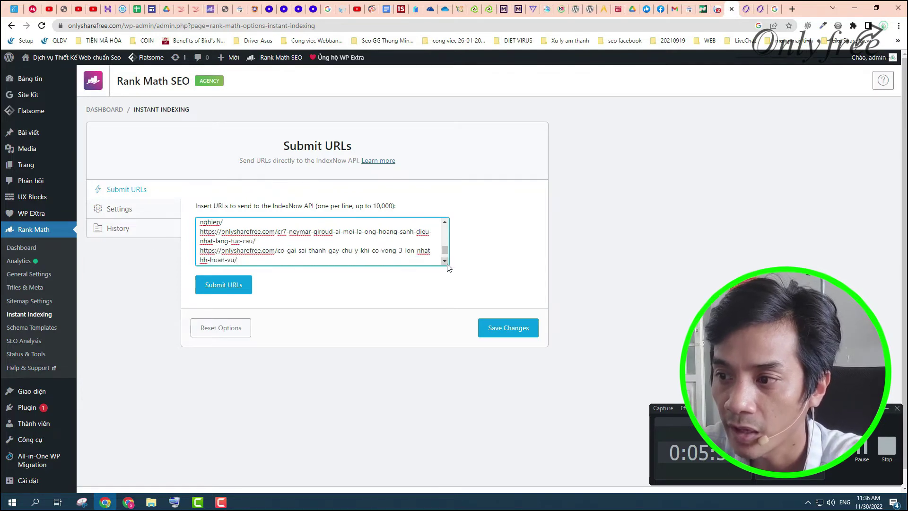
scroll(411, 252, "down", 3)
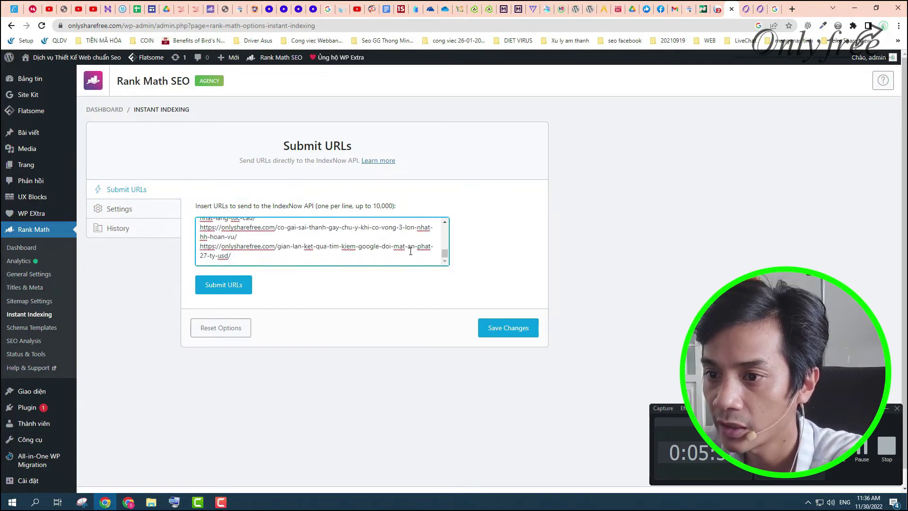
scroll(410, 252, "down", 1)
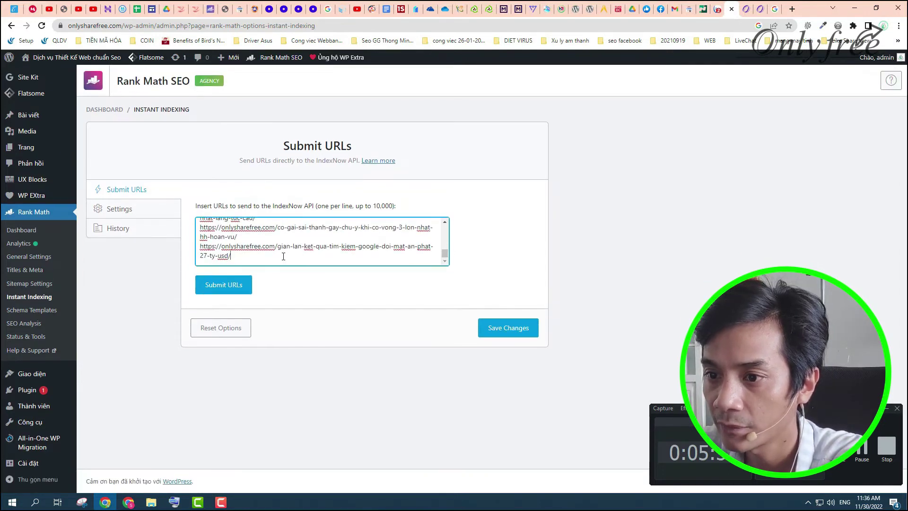
left_click(224, 286)
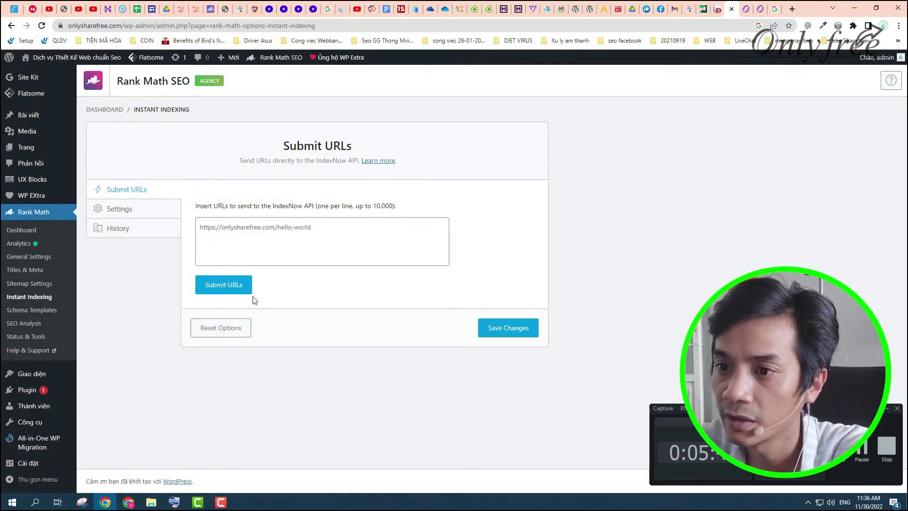
Step: Open the Instant Indexing history and examine the URL entry of the most recent request
left_click(126, 207)
left_click(117, 228)
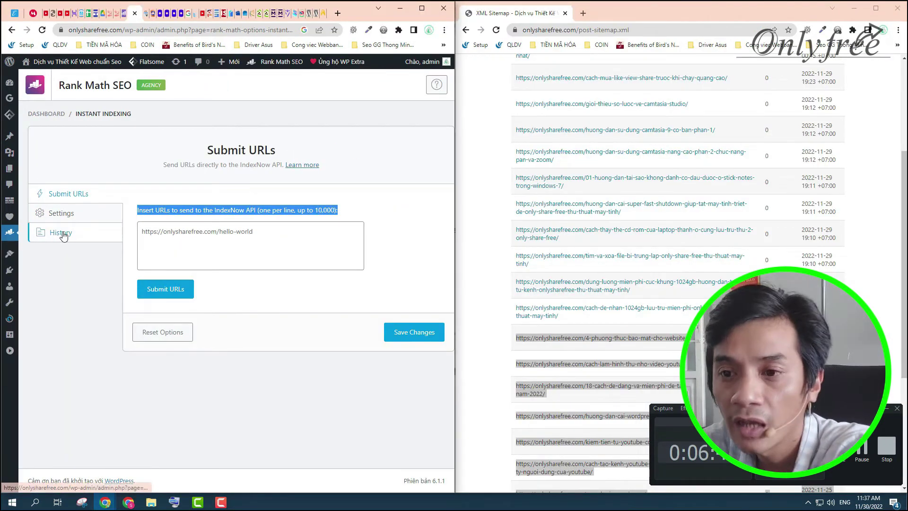
left_click(61, 233)
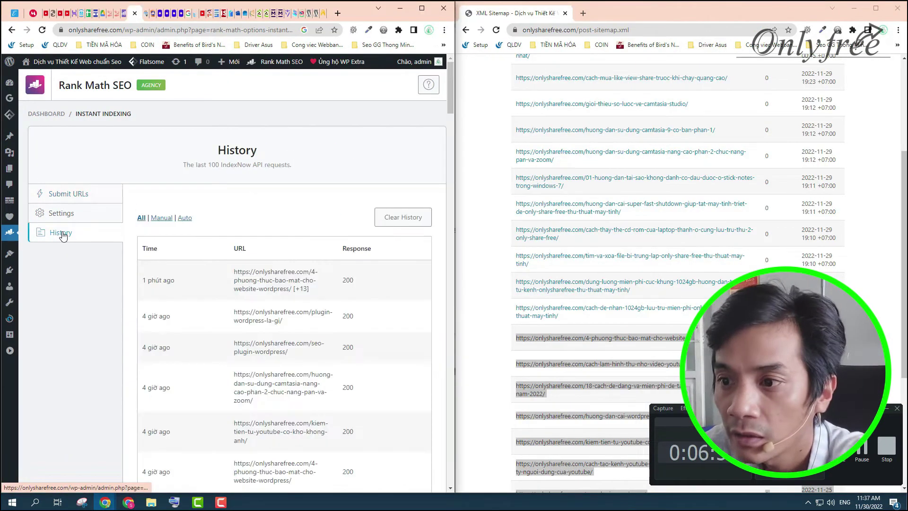
triple_click(303, 291)
left_click(300, 288)
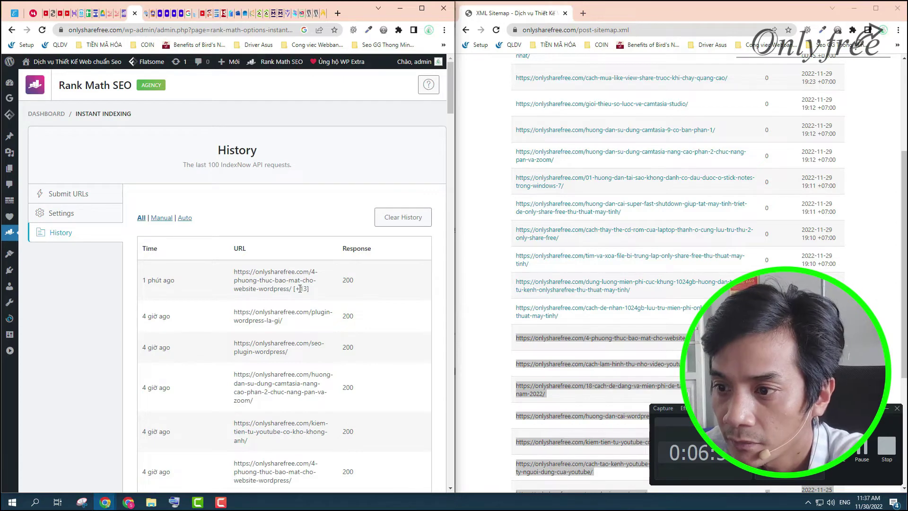
triple_click(307, 288)
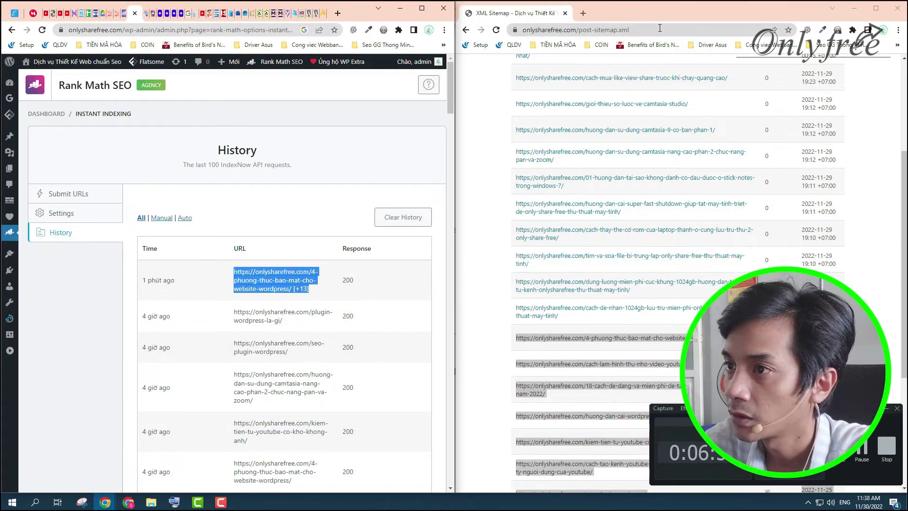
Step: Copy the huong-dan-su-dung-camtasia-9-co-ban-phan-1 post URL from the post-sitemap.xml page
left_click(665, 11)
scroll(868, 186, "up", 4)
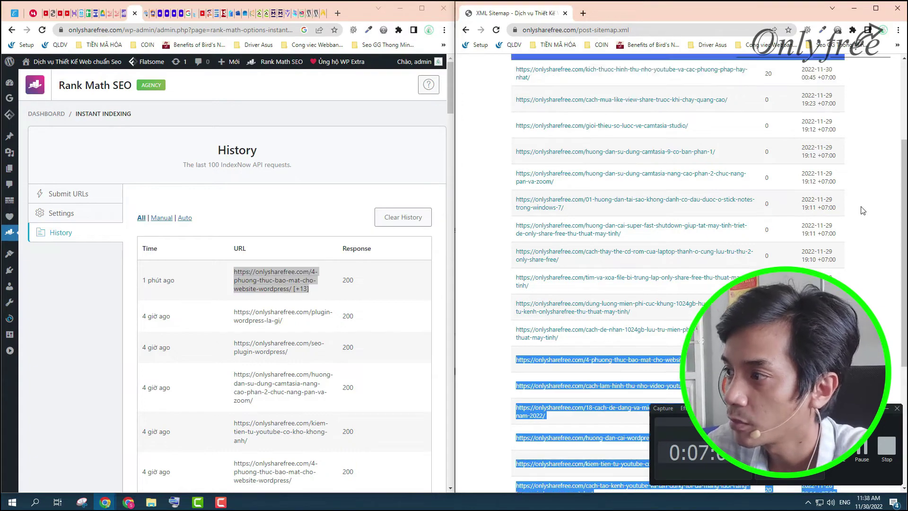
scroll(663, 161, "down", 3)
left_click_drag(715, 159, 518, 159)
key("ctrl+c")
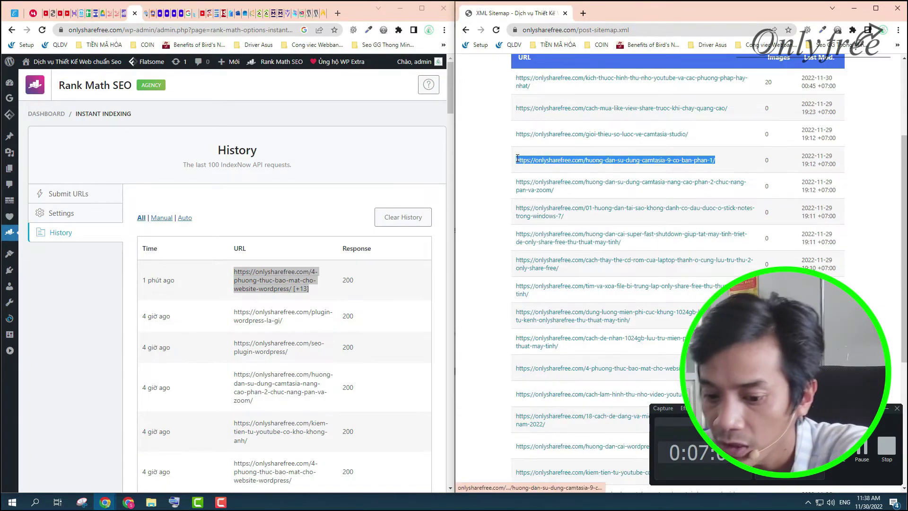
Step: Search Google in a new tab for the copied post URL prefixed with "site:" and block the location request
left_click(583, 13)
left_click(592, 205)
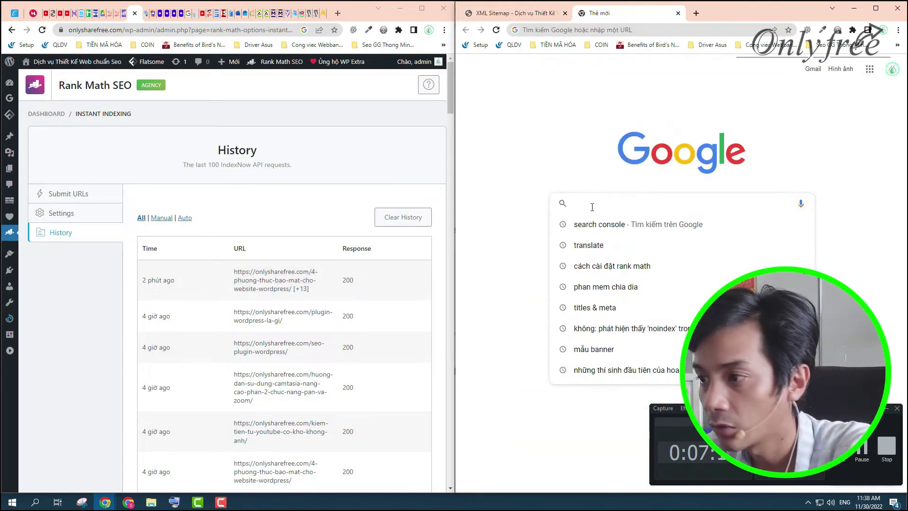
key("ctrl+v")
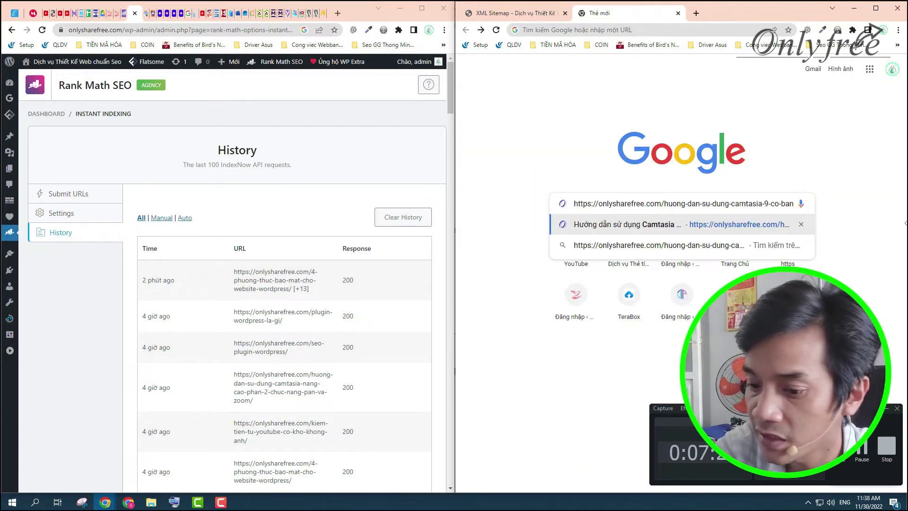
key("Home")
type("site")
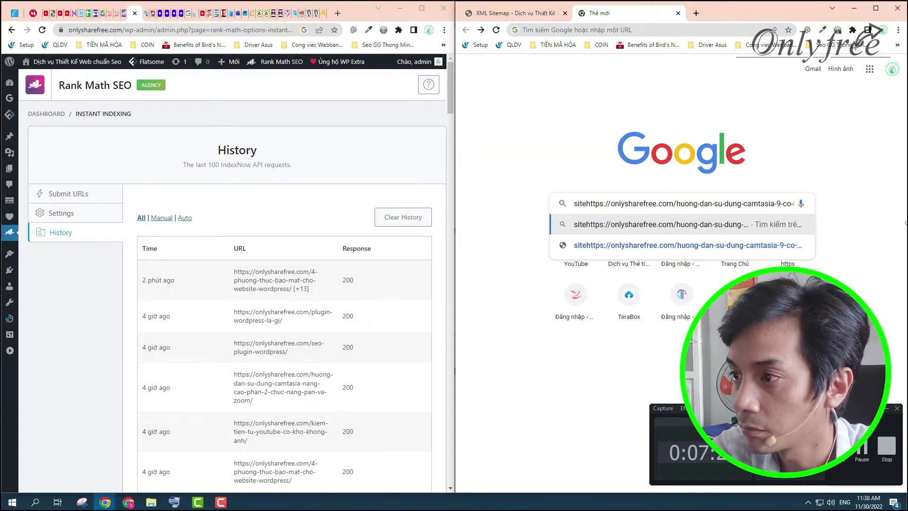
type(":")
key("Return")
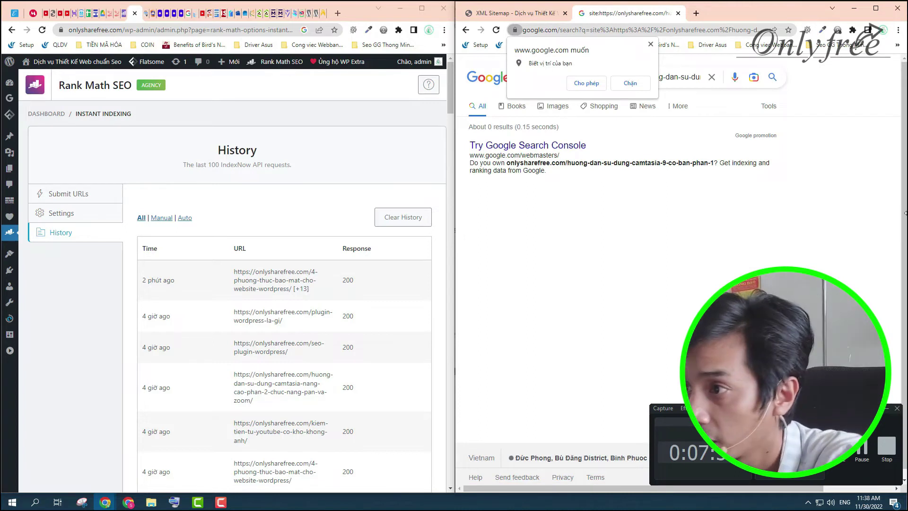
left_click(631, 88)
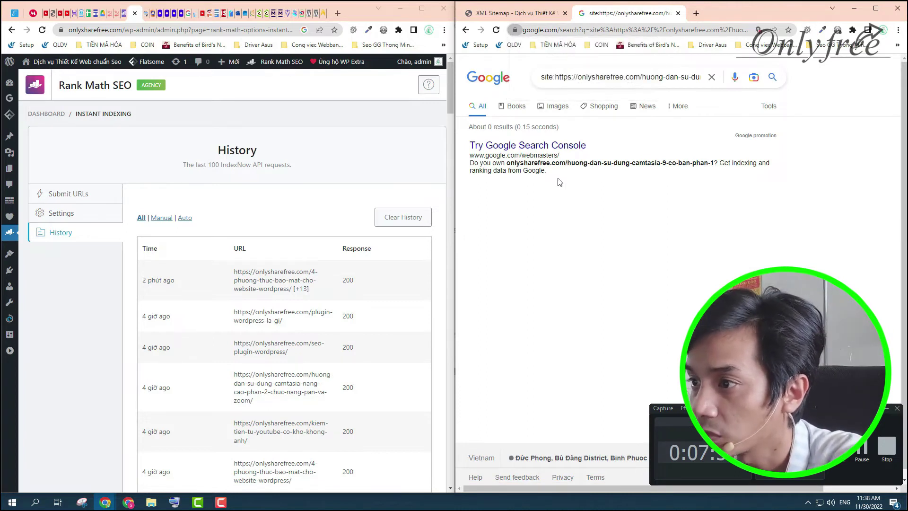
Step: Examine the Google result for the Camtasia 9 post to check whether it is indexed
left_click_drag(578, 172, 471, 142)
left_click(602, 260)
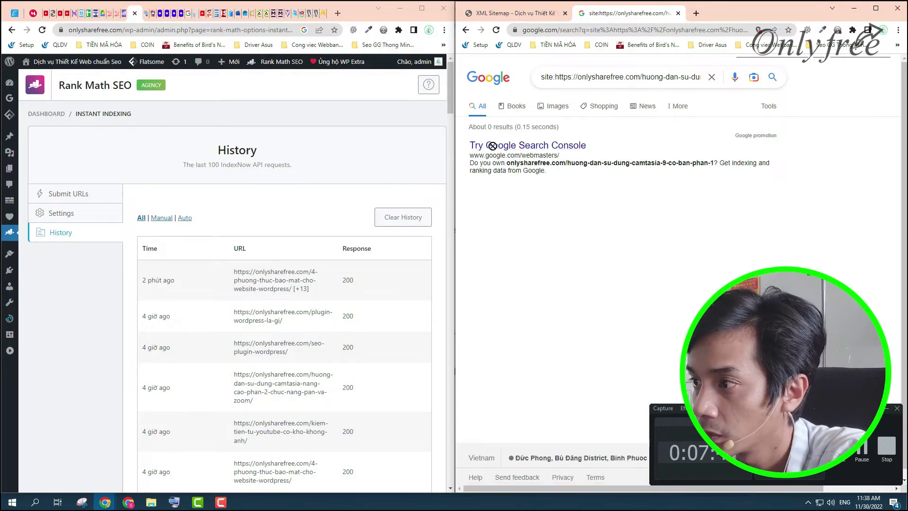
double_click(741, 163)
triple_click(741, 163)
left_click(471, 180)
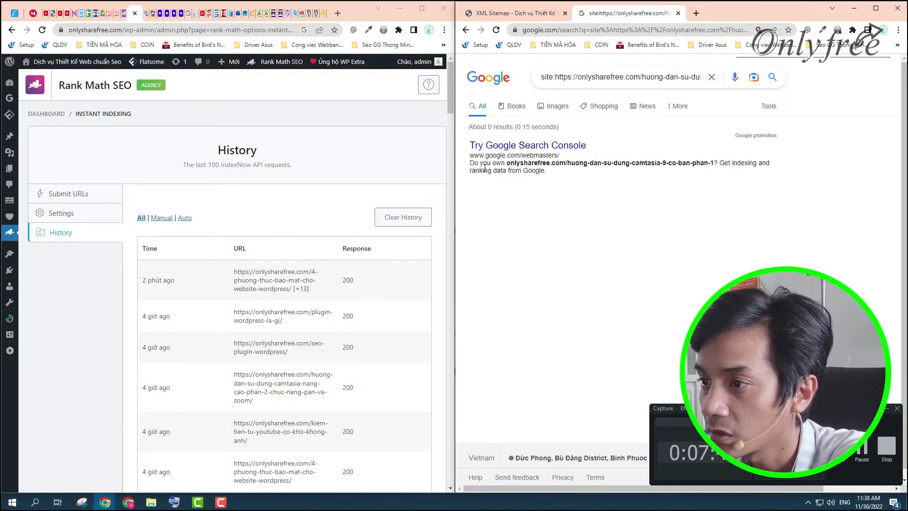
left_click_drag(589, 181, 533, 135)
left_click_drag(570, 175, 464, 151)
left_click(671, 132)
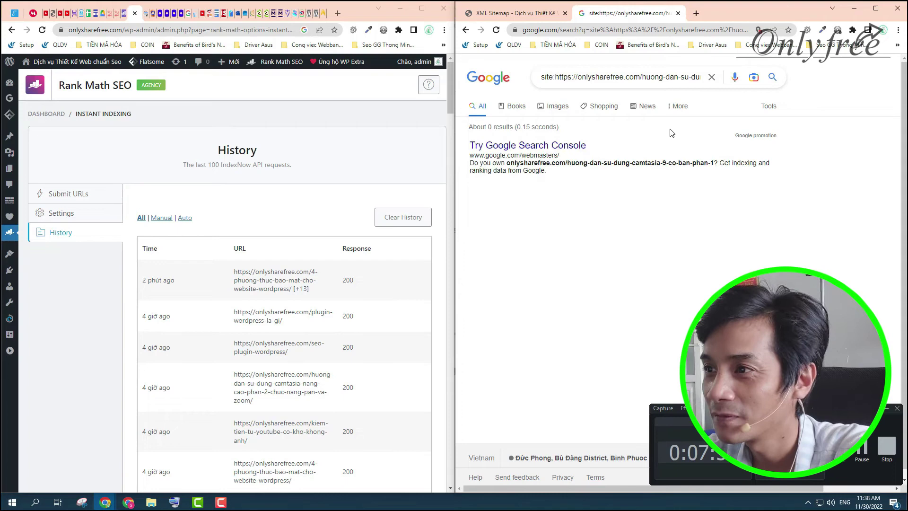
left_click(505, 4)
left_click(602, 13)
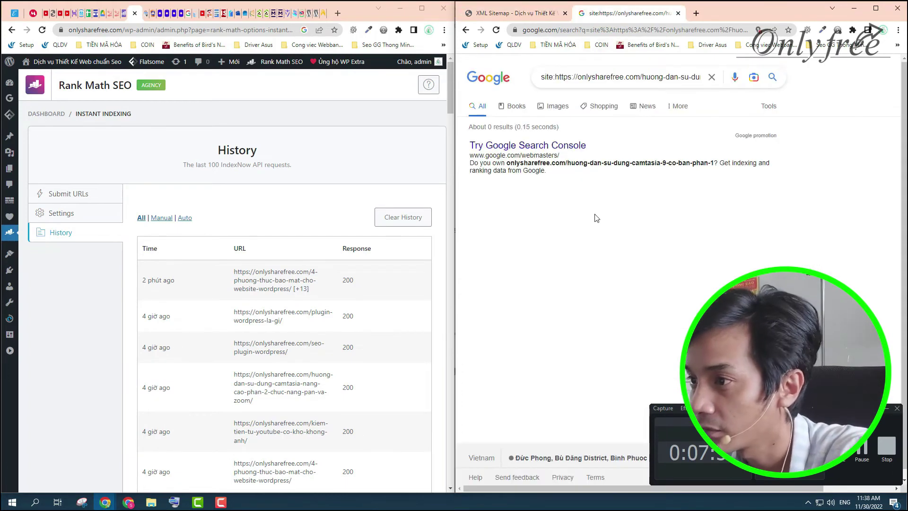
left_click_drag(641, 77, 669, 76)
key("BackSpace")
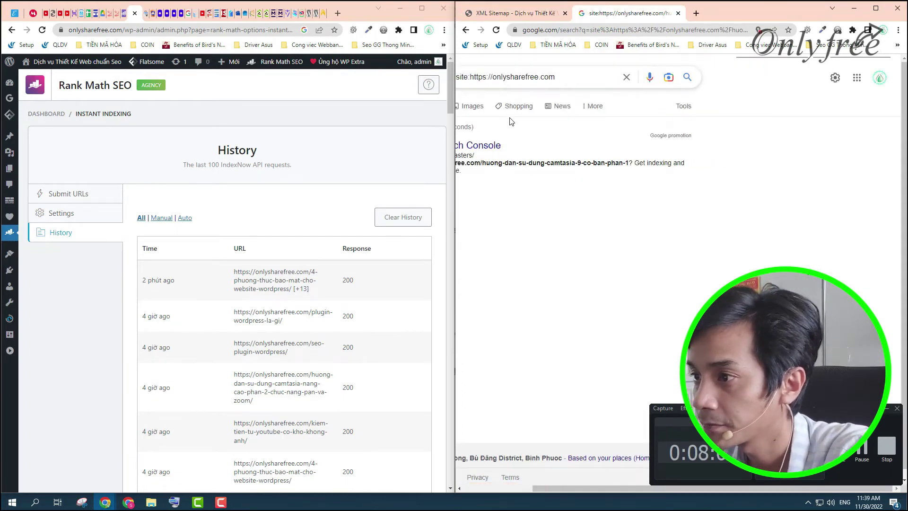
scroll(485, 206, "down", 5)
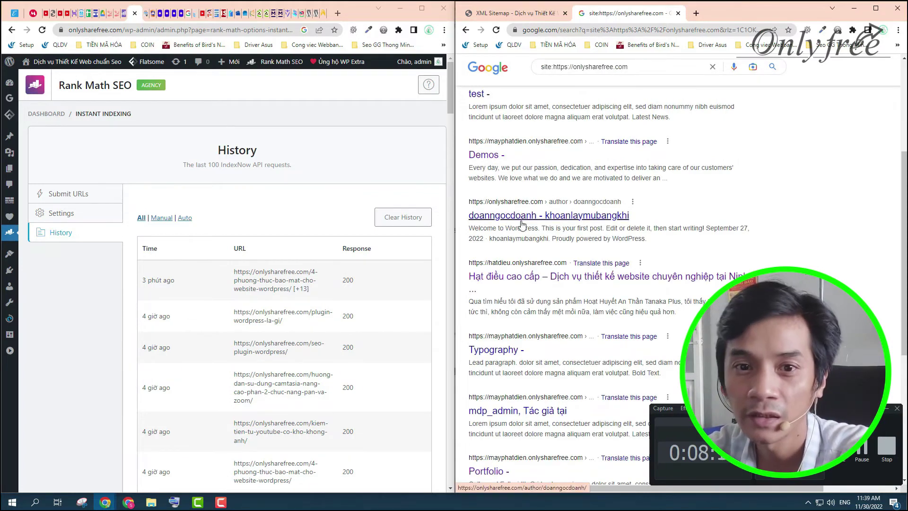
scroll(523, 223, "down", 2)
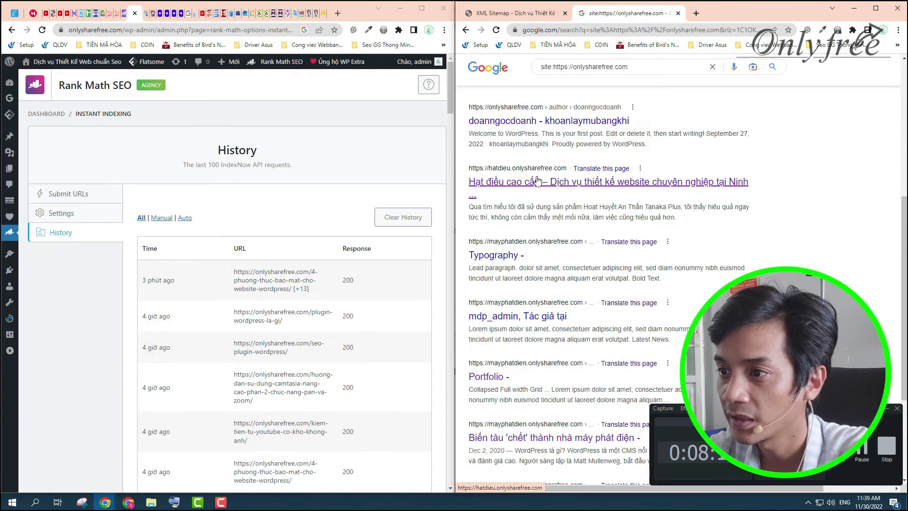
scroll(538, 180, "up", 6)
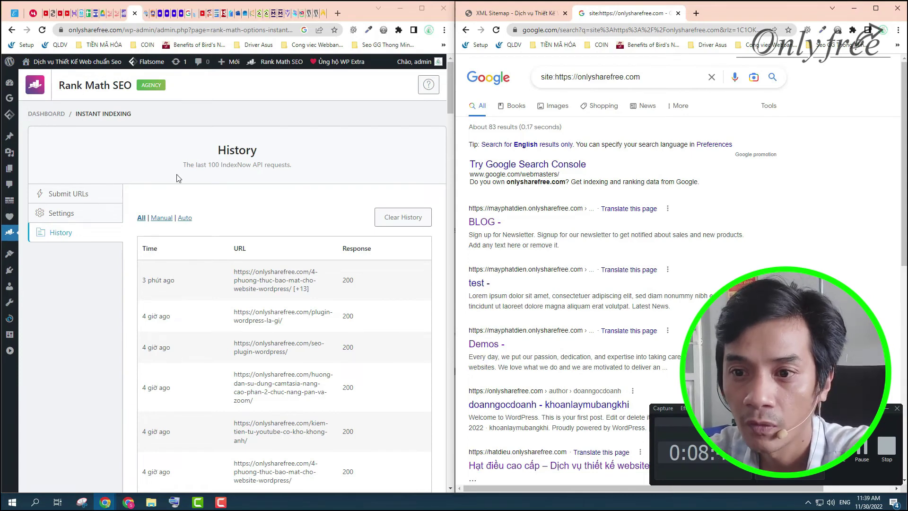
Step: Maximize the Rank Math window and open its Analytics page
left_click(422, 8)
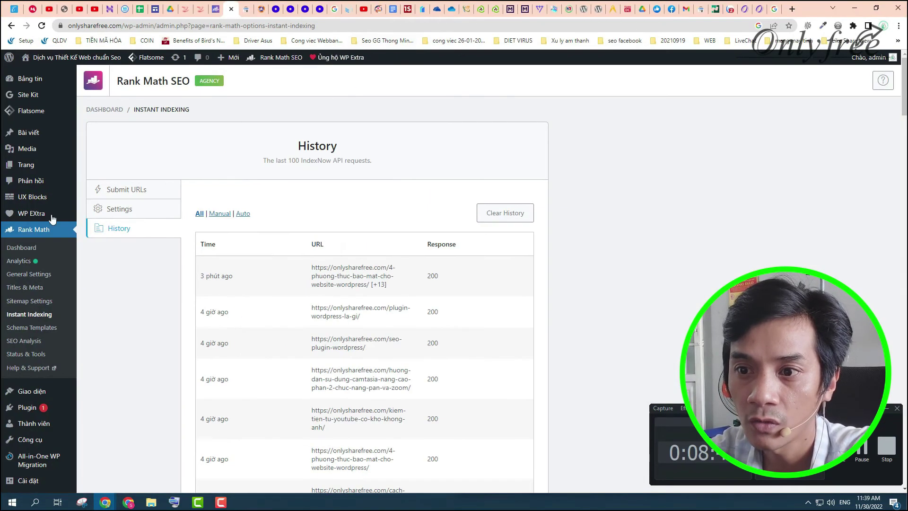
left_click(21, 248)
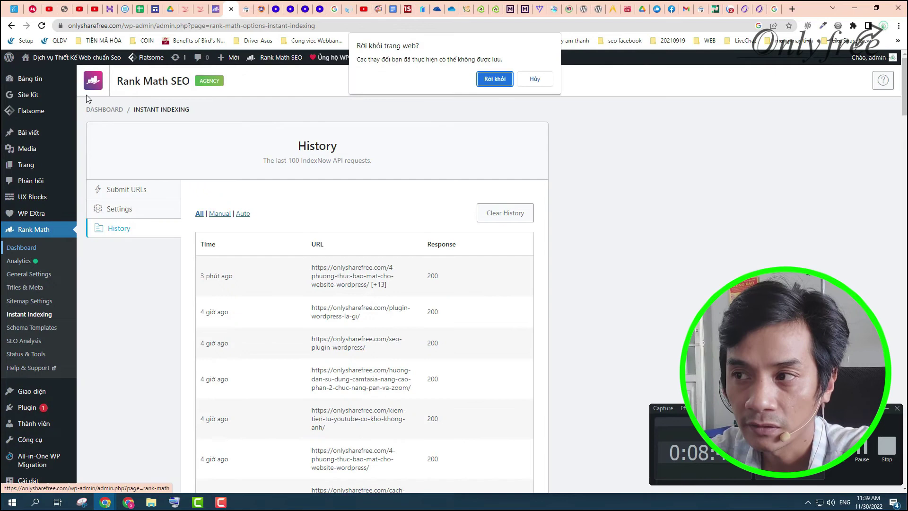
left_click(548, 81)
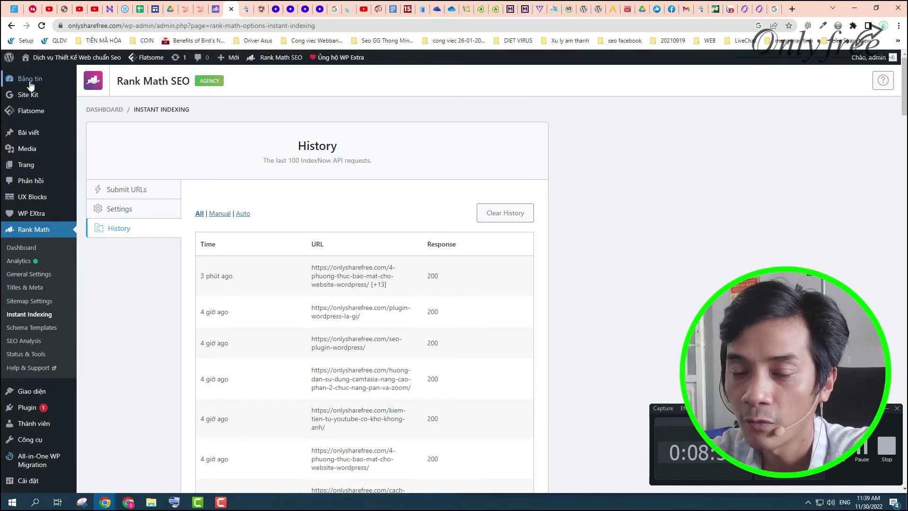
left_click(19, 261)
left_click(511, 94)
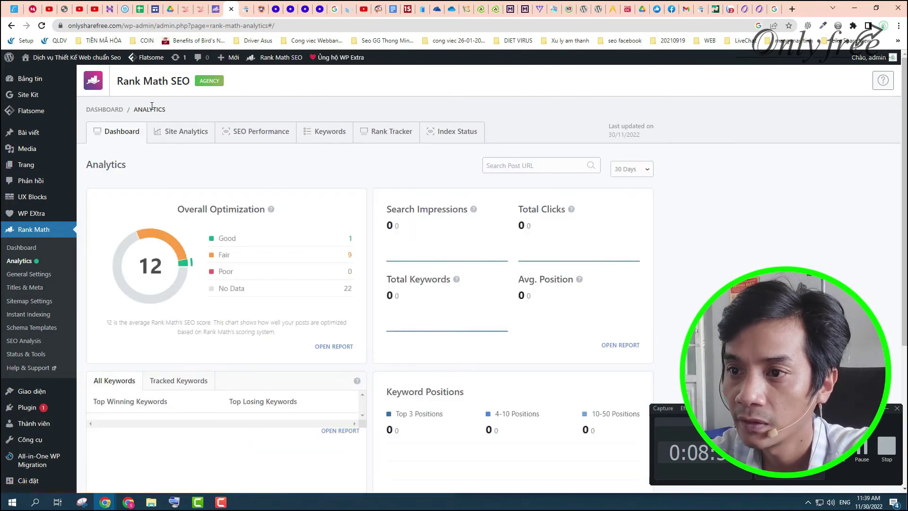
Step: Look through the Analytics reports, including Site Analytics, SEO Performance and Rank Tracker
left_click(185, 131)
left_click(272, 137)
left_click(319, 142)
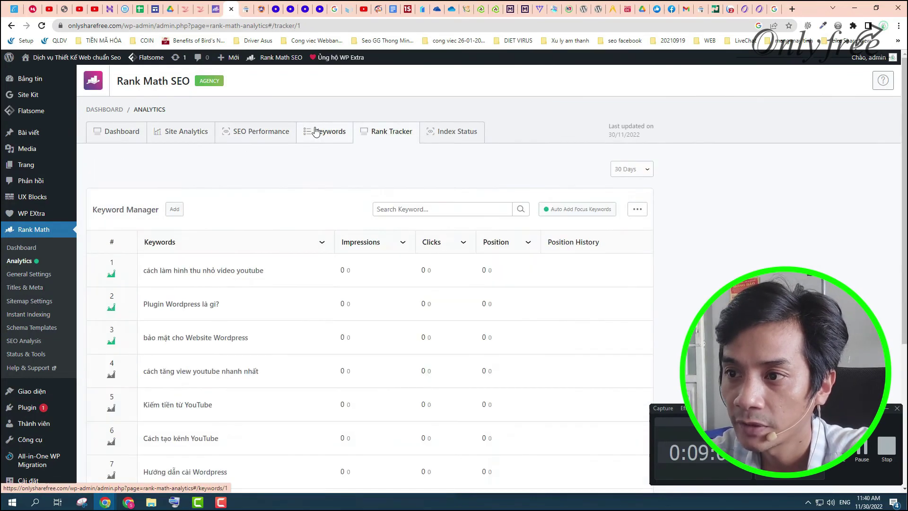